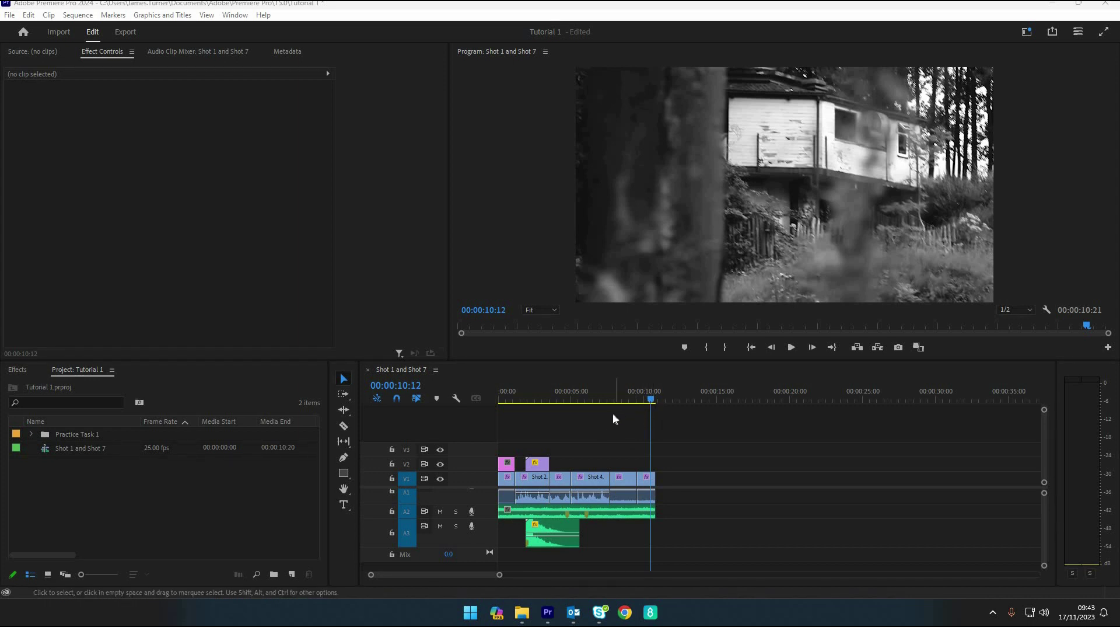
In the Effects panel, expand Video Transitions > Dissolve to list Cross Dissolve, Dip to Black and others
{"action": "left_click", "coordinate": [18, 370]}
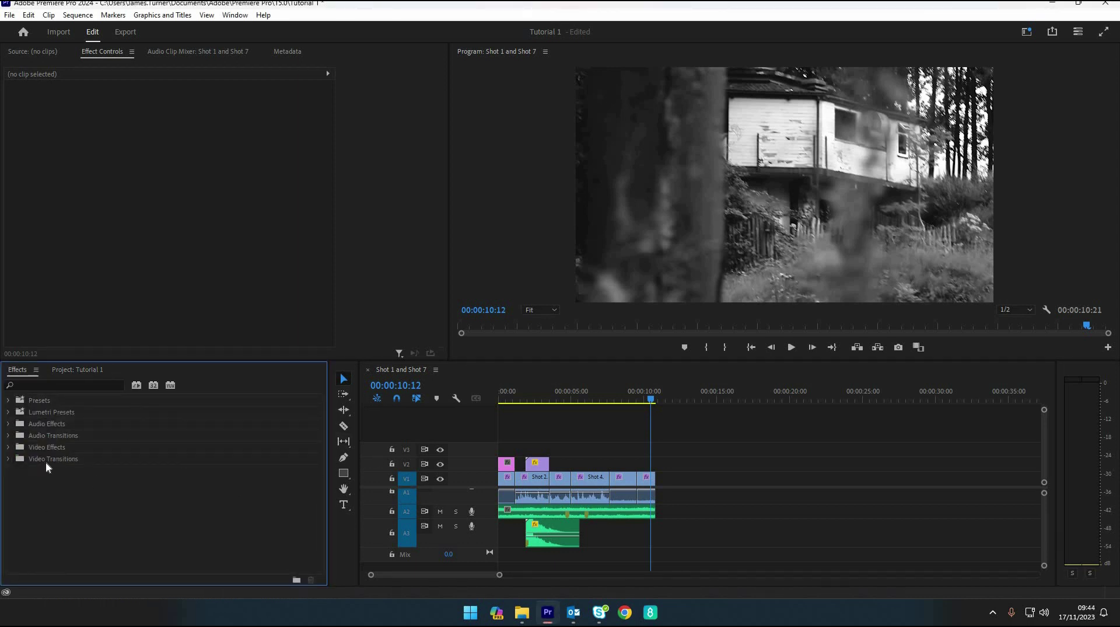
{"action": "left_click", "coordinate": [8, 447]}
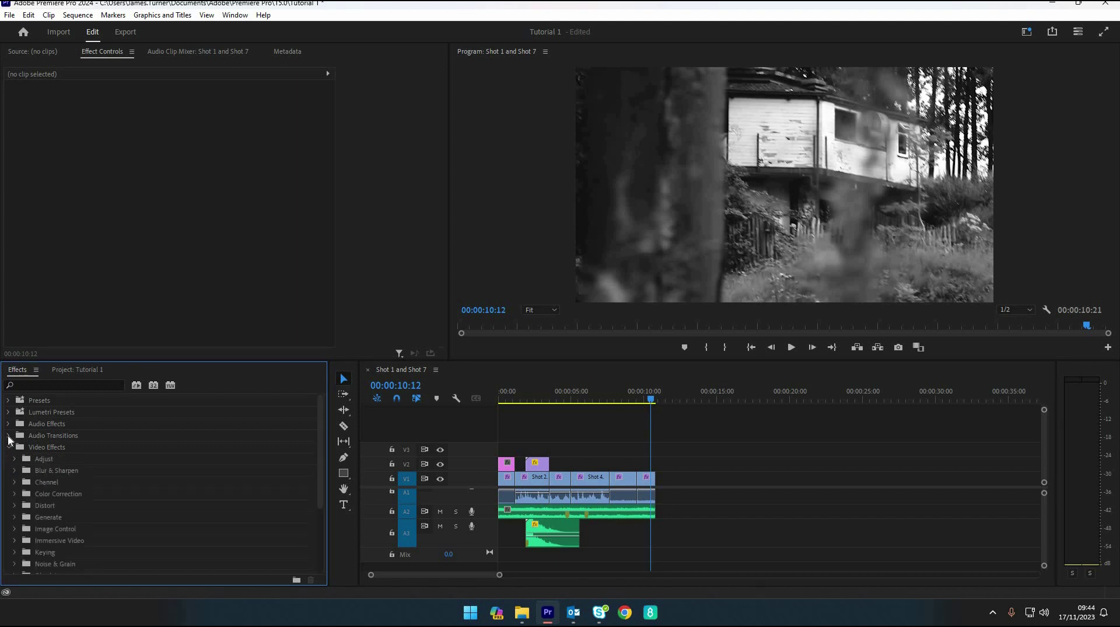
{"action": "left_click", "coordinate": [7, 447]}
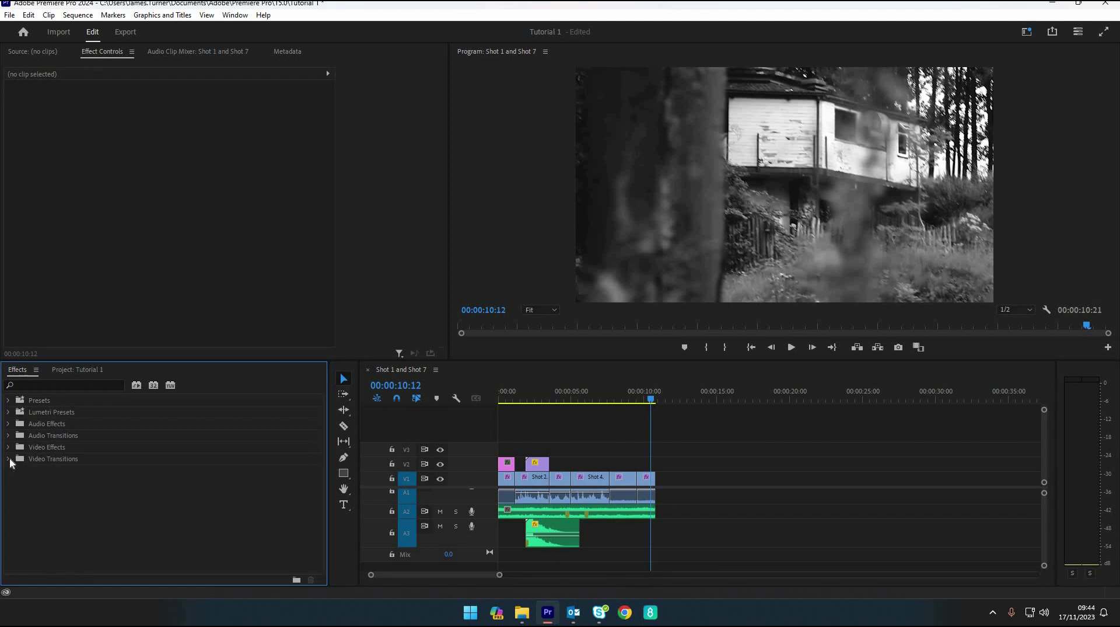
{"action": "left_click", "coordinate": [8, 459]}
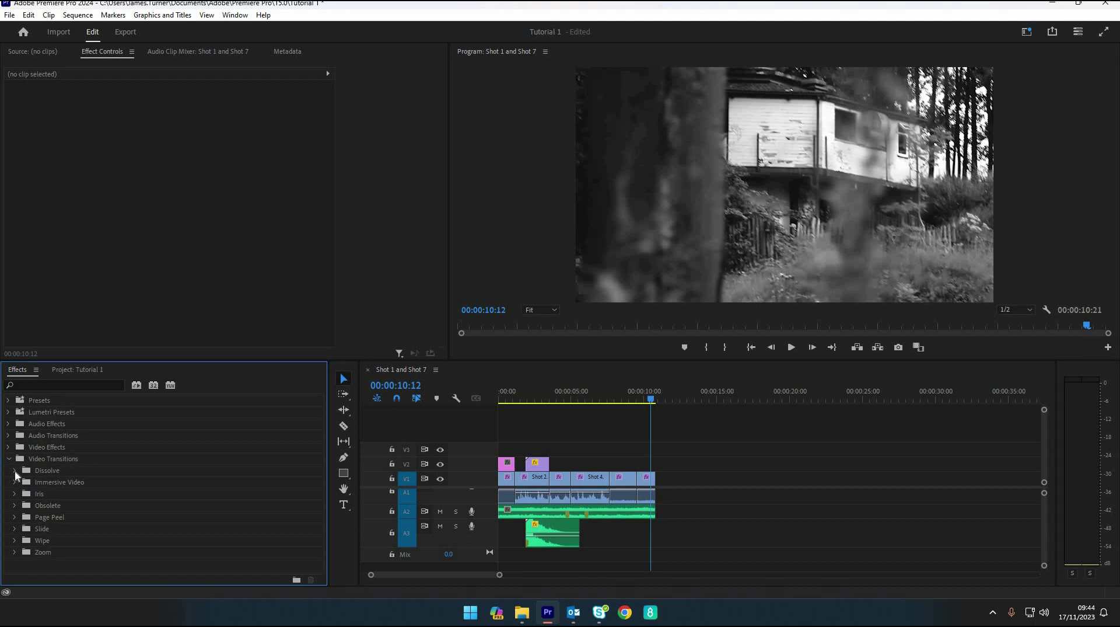
{"action": "left_click", "coordinate": [15, 470]}
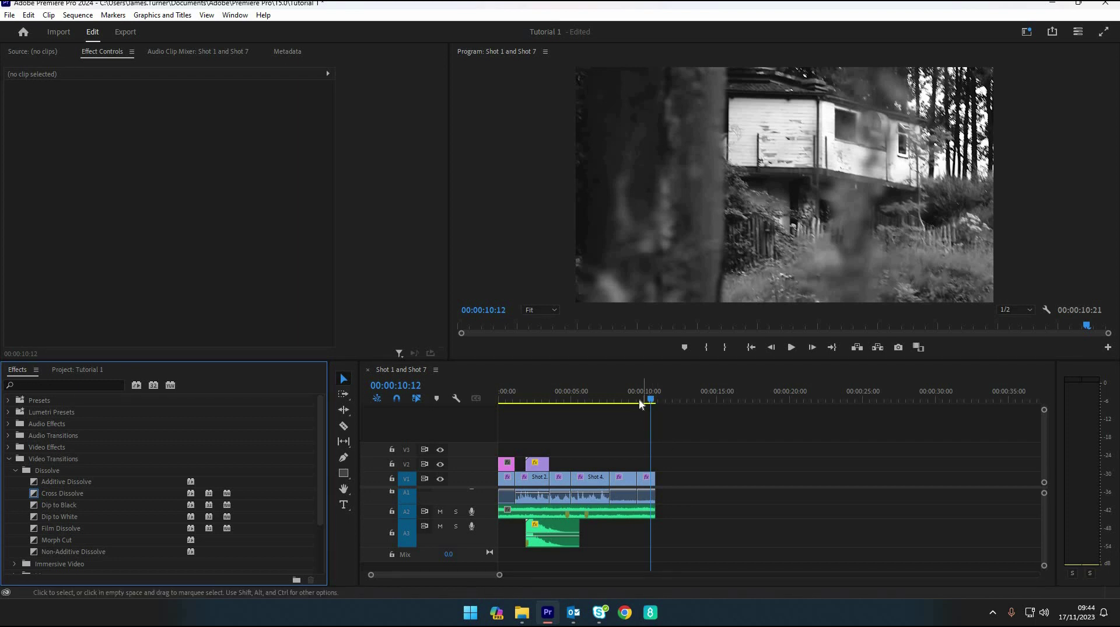
Apply Cross Dissolve to the end of the last V1 clip, Shot 5.mp4, and play it back
{"action": "left_click", "coordinate": [639, 400]}
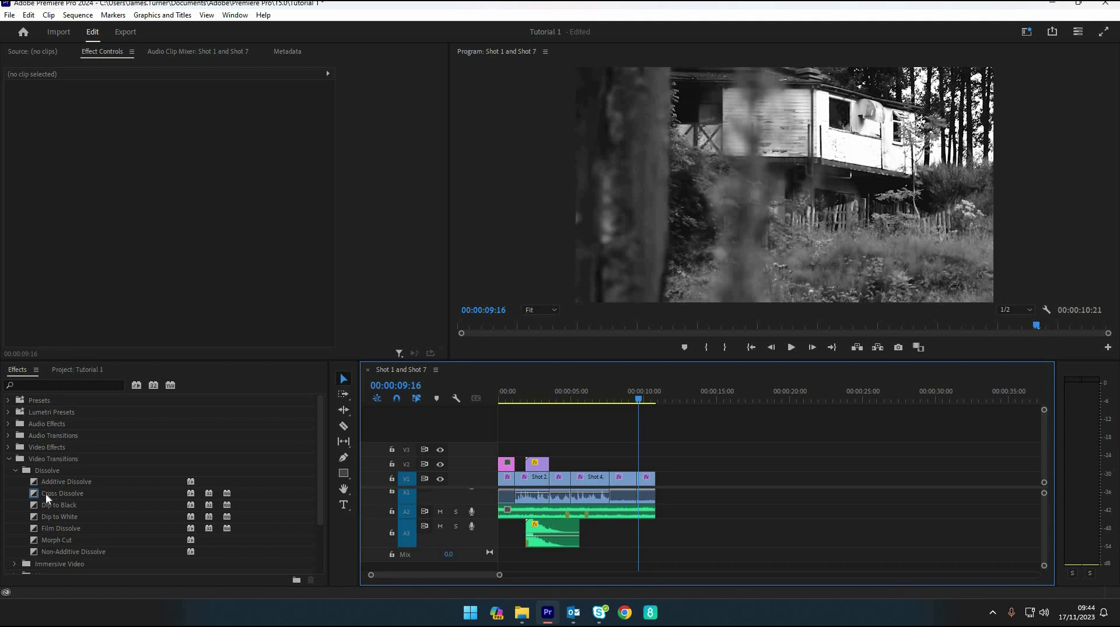
{"action": "left_click_drag", "start_coordinate": [46, 493], "coordinate": [639, 486]}
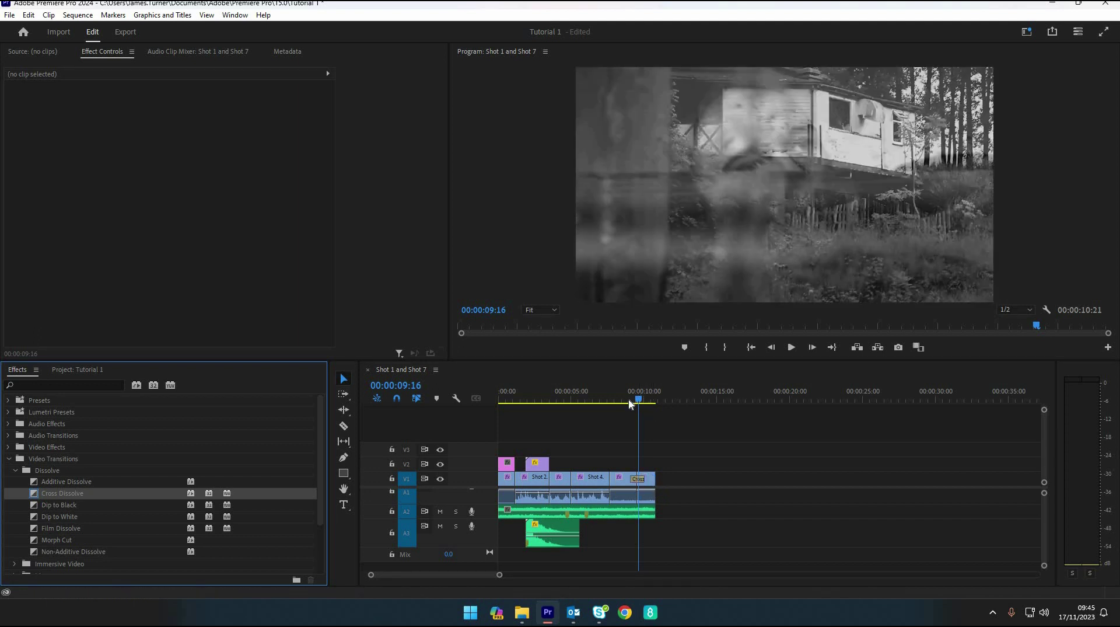
{"action": "left_click", "coordinate": [628, 401]}
{"action": "key", "text": "space"}
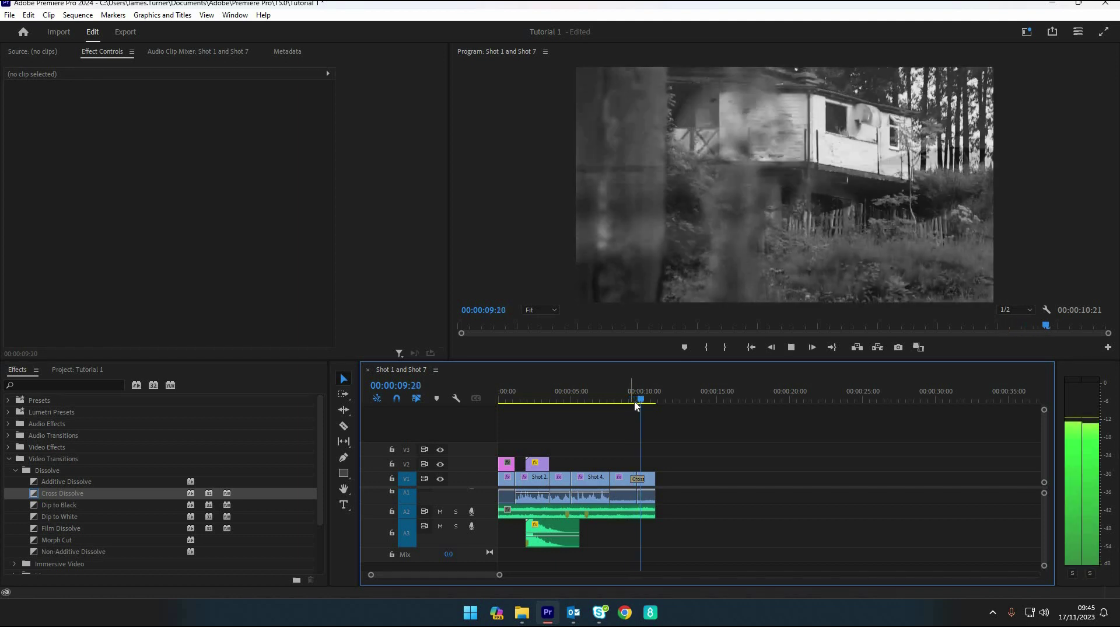
{"action": "key", "text": "space"}
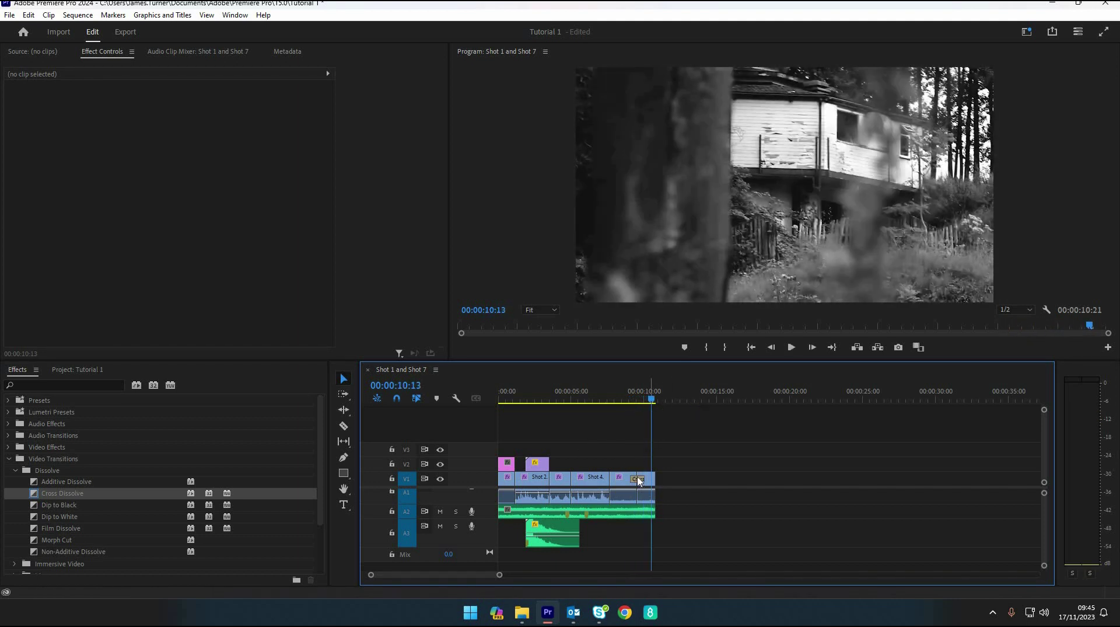
Delete and reapply the closing Cross Dissolve, then zoom the timeline in on the sequence end
{"action": "left_click", "coordinate": [638, 478]}
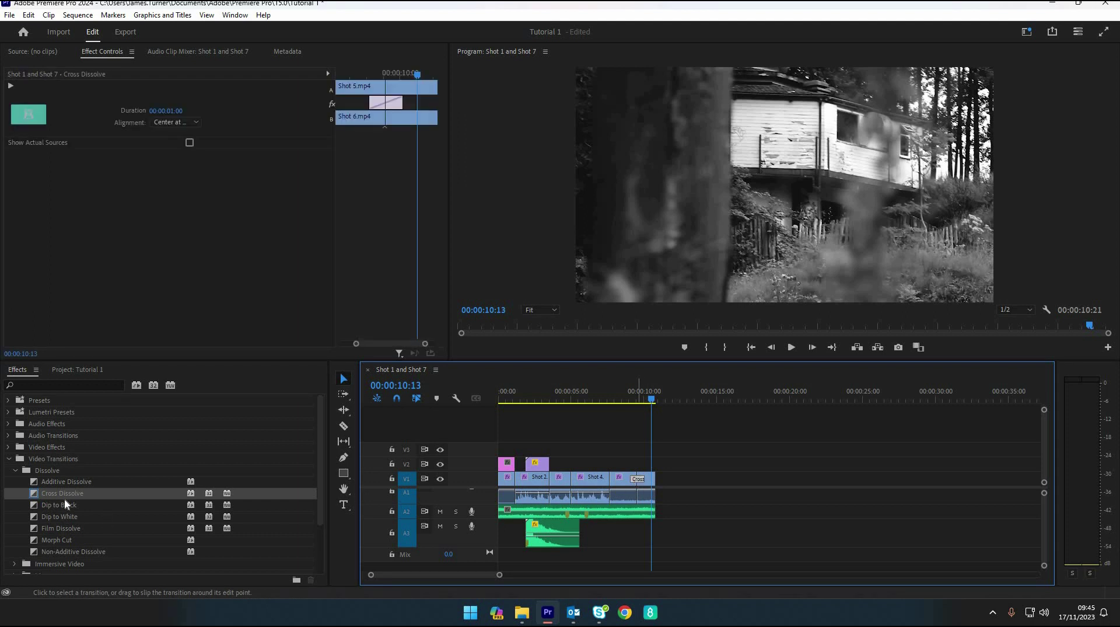
{"action": "key", "text": "Delete"}
{"action": "left_click_drag", "start_coordinate": [64, 496], "coordinate": [650, 482]}
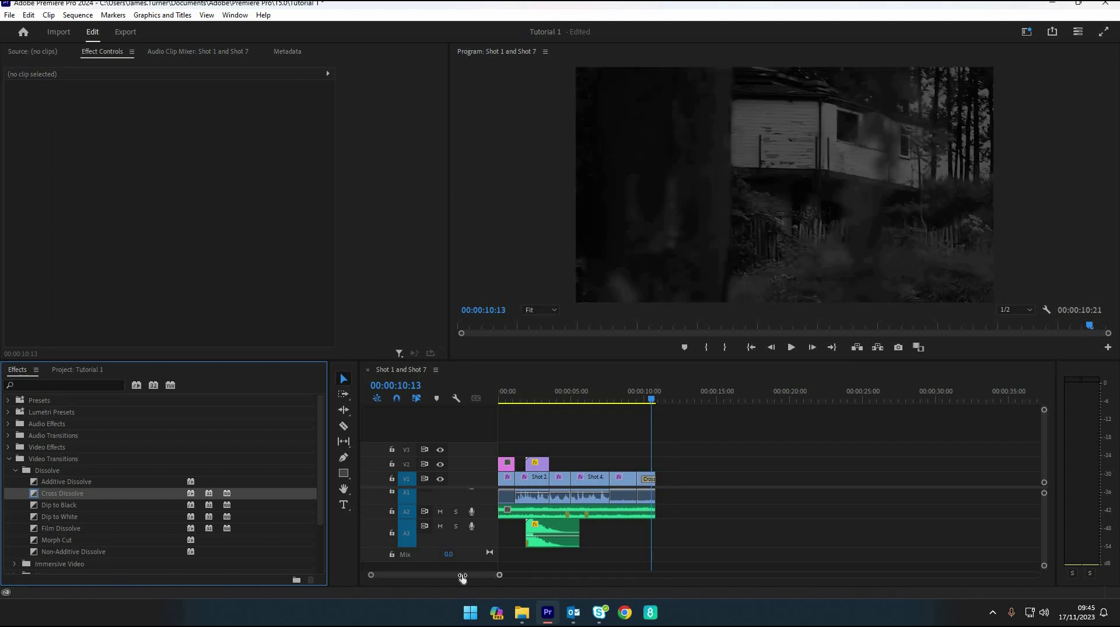
{"action": "key", "text": "="}
{"action": "key", "text": "="}
{"action": "key", "text": "="}
Trim the closing Cross Dissolve's start edge so it runs 00:00:09:15 to 00:00:10:20, and replay it
{"action": "left_click", "coordinate": [731, 400]}
{"action": "key", "text": "space"}
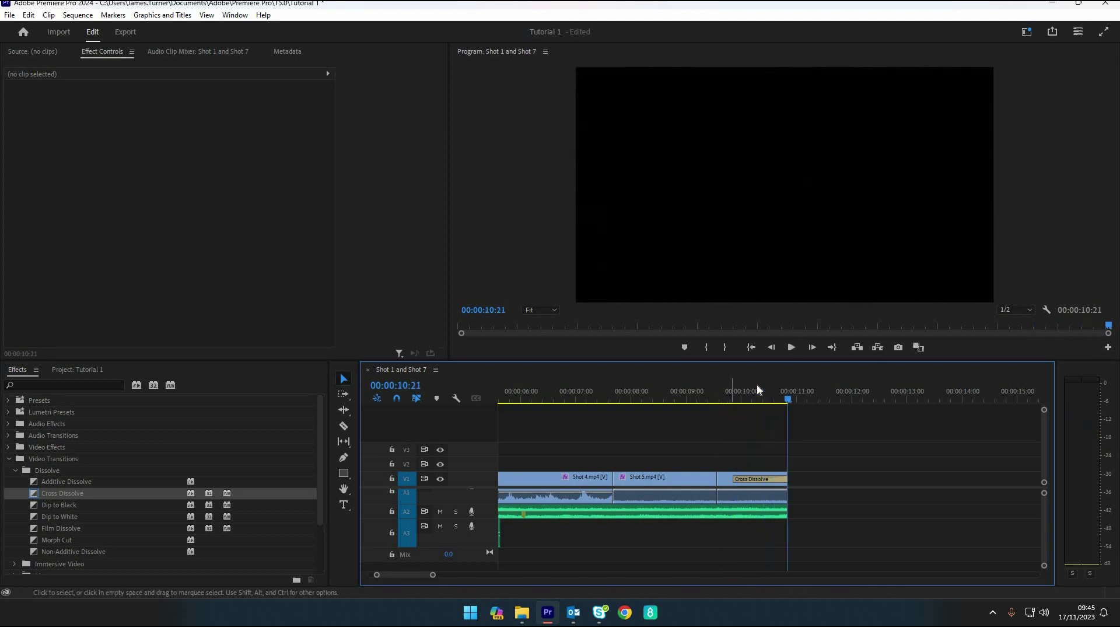
{"action": "left_click", "coordinate": [755, 399]}
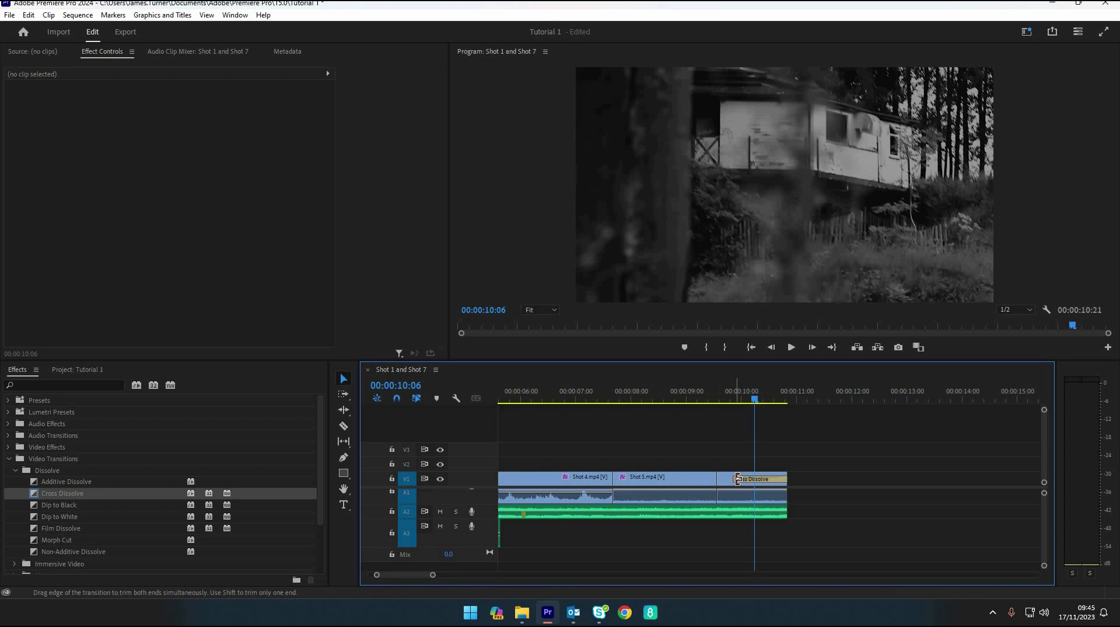
{"action": "mouse_move", "coordinate": [737, 478]}
{"action": "left_mouse_down"}
{"action": "mouse_move", "coordinate": [762, 481]}
{"action": "mouse_move", "coordinate": [723, 482]}
{"action": "left_mouse_up"}
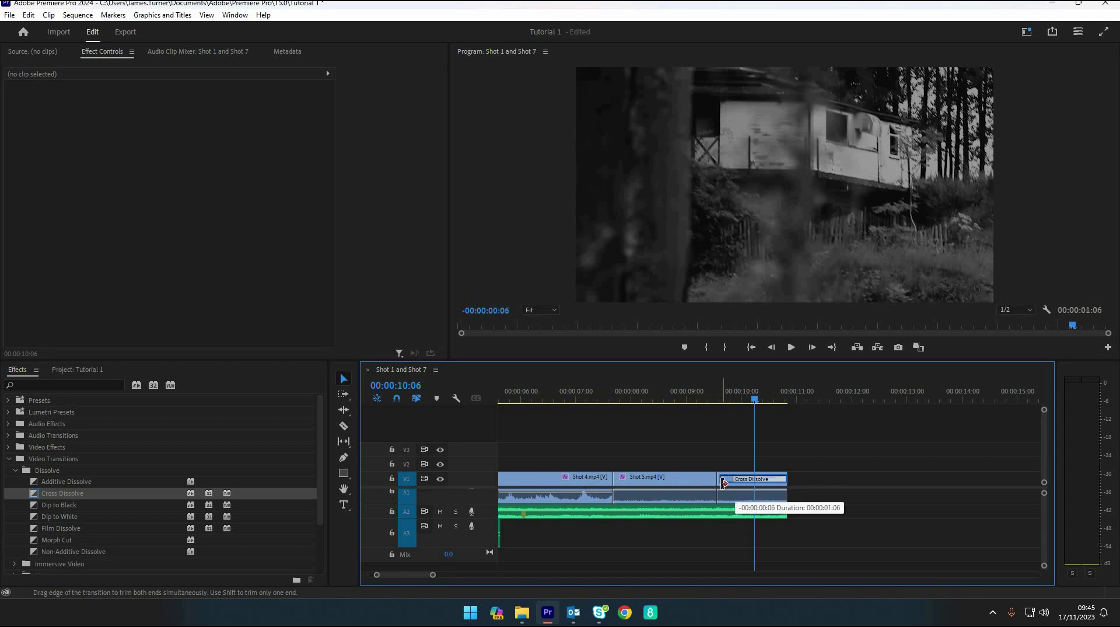
{"action": "left_click", "coordinate": [717, 397]}
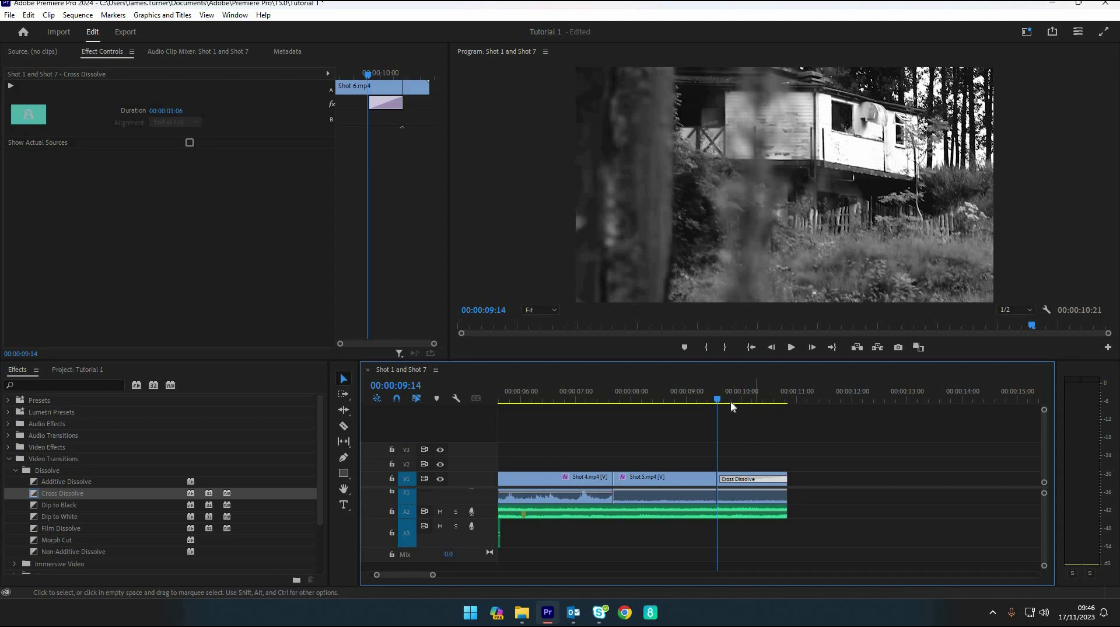
{"action": "key", "text": "space"}
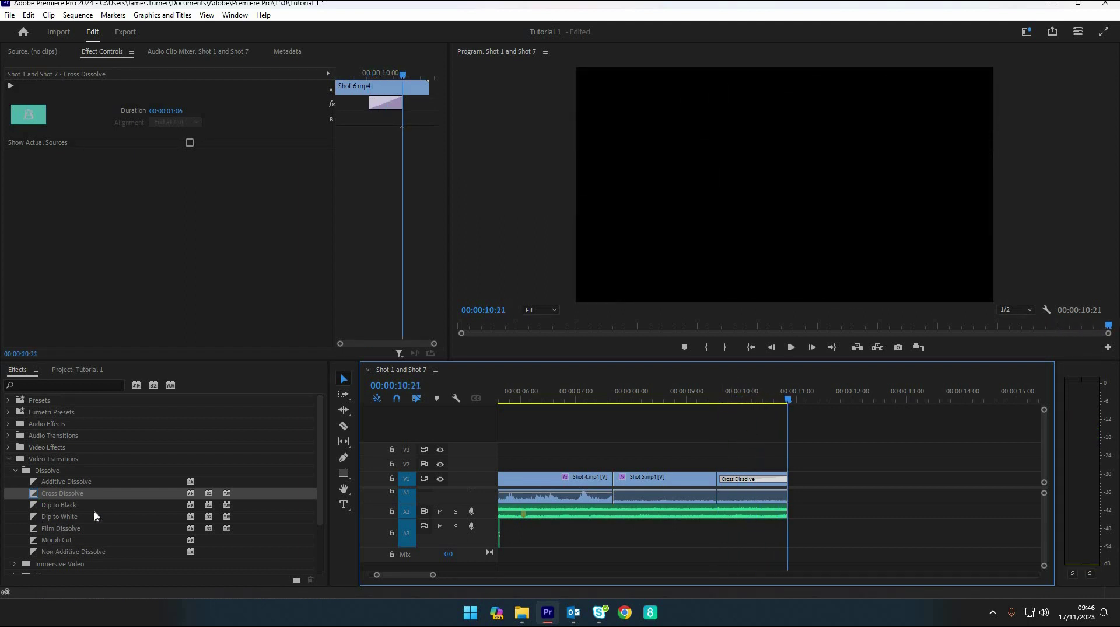
{"action": "scroll", "coordinate": [76, 495], "scroll_direction": "down", "scroll_amount": 2}
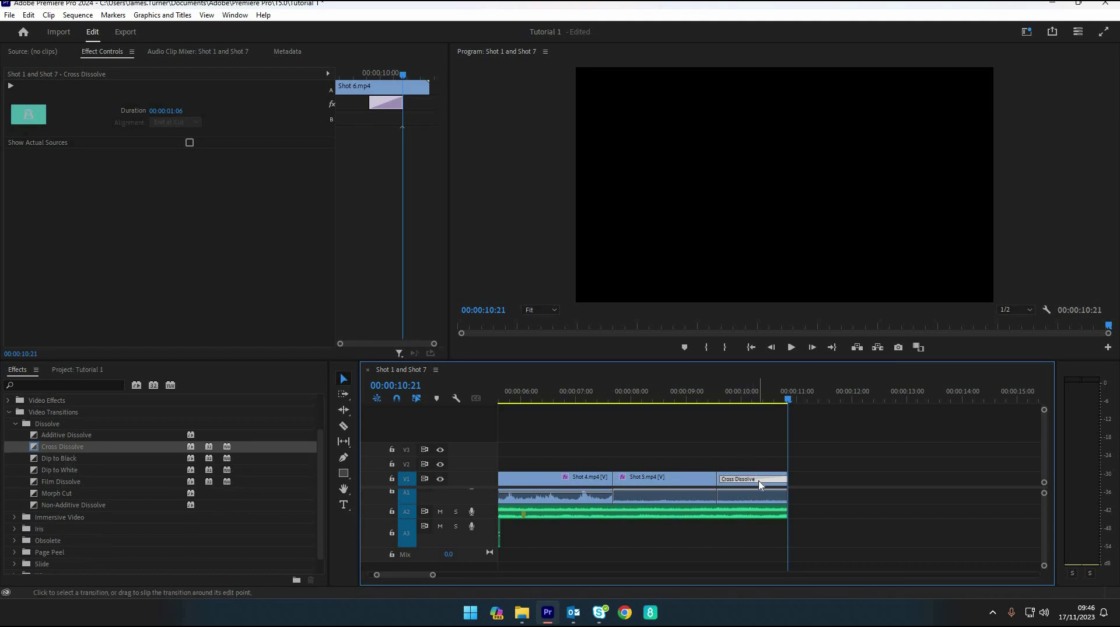
Delete the closing Cross Dissolve and zoom out to fit the whole sequence in the timeline
{"action": "mouse_move", "coordinate": [759, 484]}
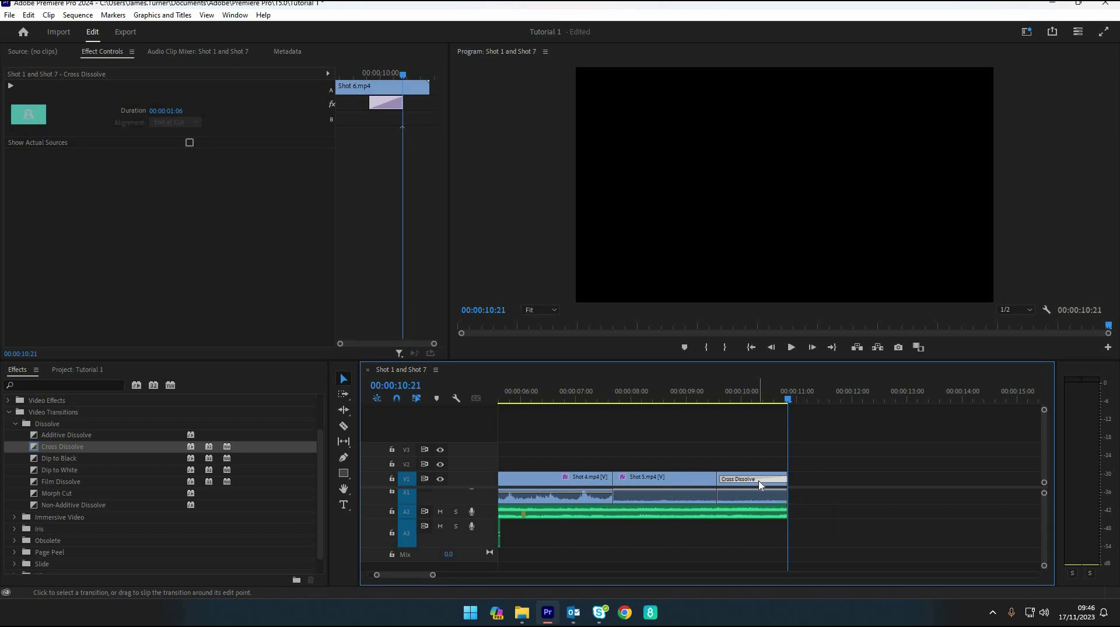
{"action": "key", "text": "Delete"}
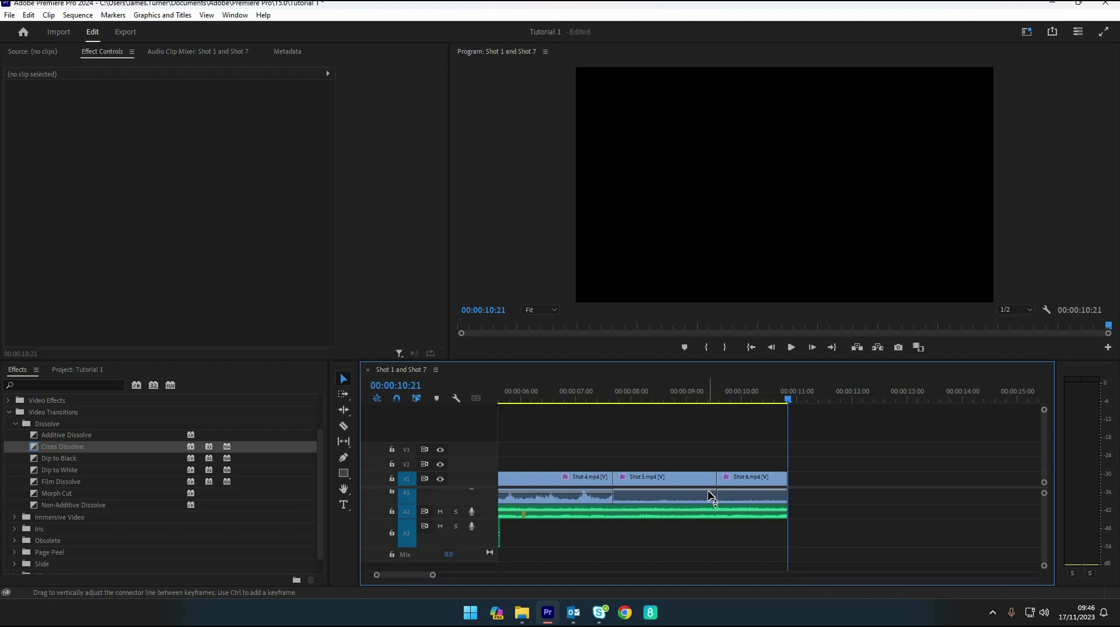
{"action": "double_click", "coordinate": [435, 574]}
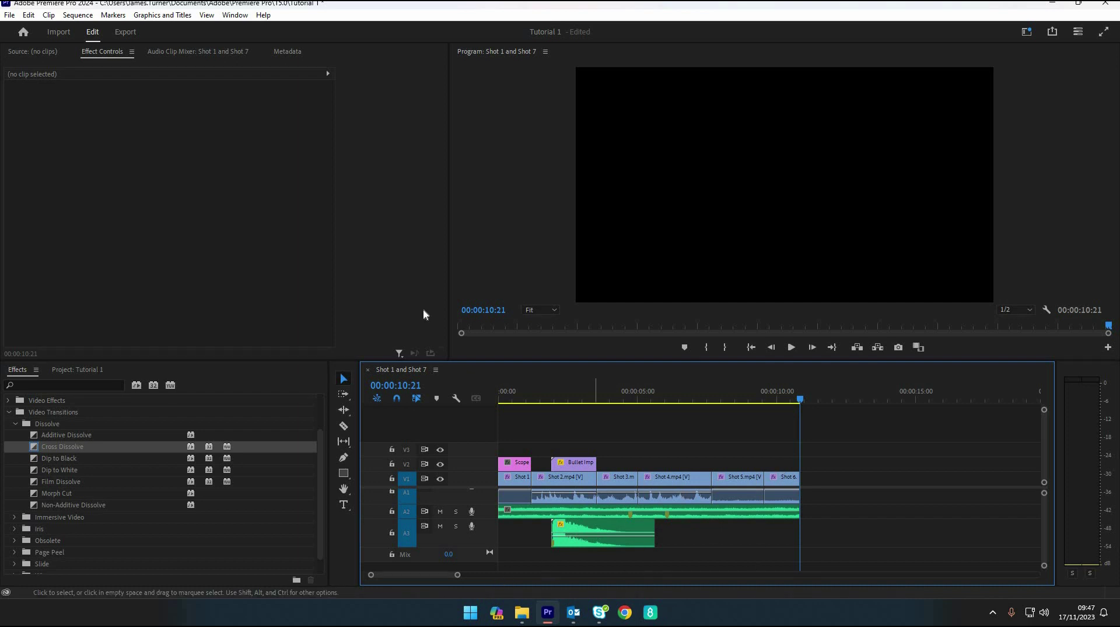
Switch to the Captions and Graphics workspace and park the playhead at 00:00:05:12
{"action": "left_click", "coordinate": [241, 17]}
{"action": "mouse_move", "coordinate": [338, 29]}
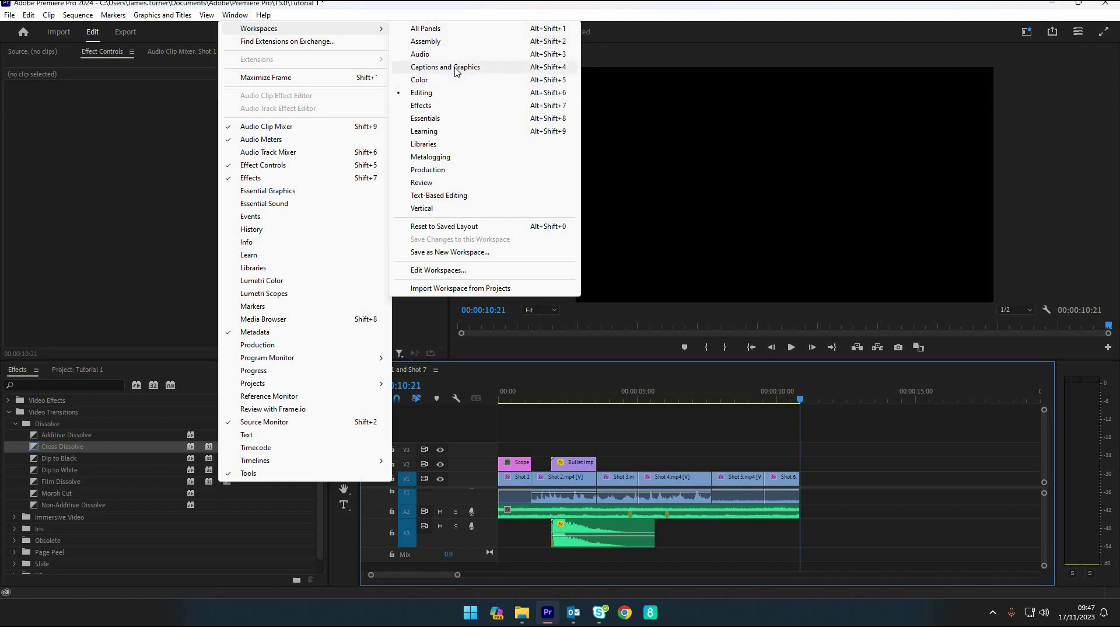
{"action": "left_click", "coordinate": [456, 67]}
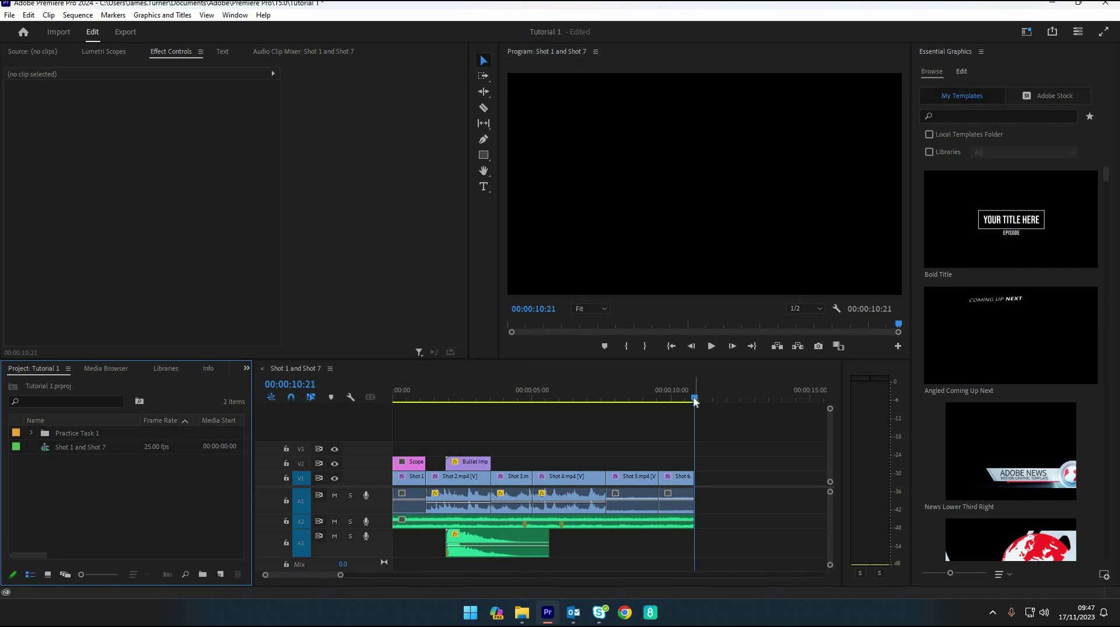
{"action": "left_click", "coordinate": [604, 413]}
{"action": "key", "text": "j"}
{"action": "left_click", "coordinate": [548, 415]}
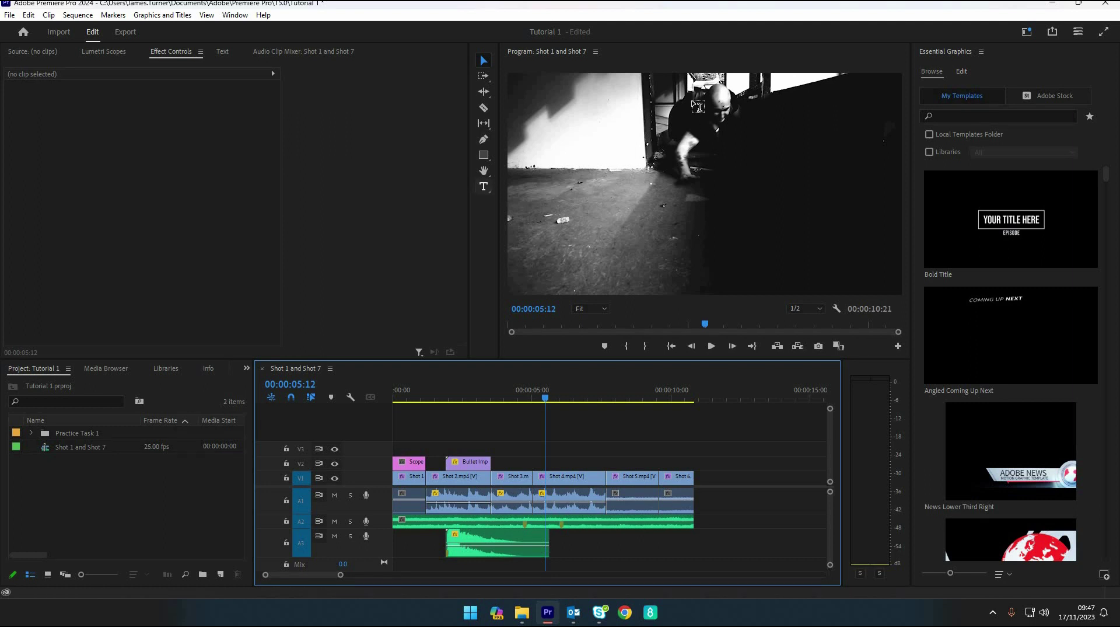
Draw a text box in the Program monitor, type 'Starring Dan' and select the text
{"action": "left_click", "coordinate": [483, 188]}
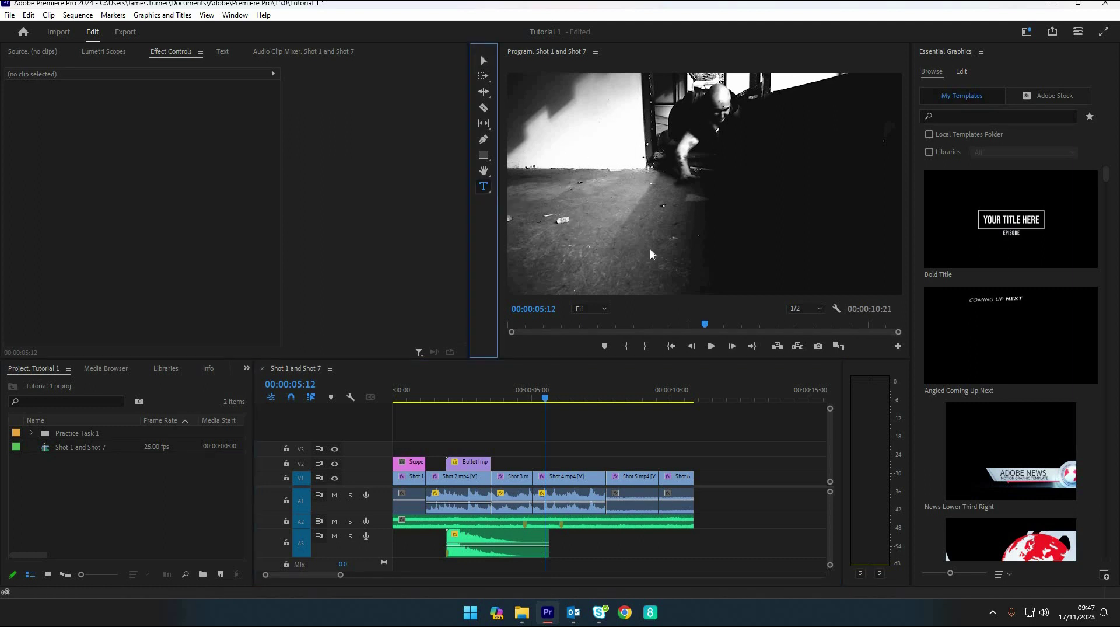
{"action": "left_click_drag", "start_coordinate": [558, 180], "coordinate": [760, 261]}
{"action": "left_click_drag", "start_coordinate": [867, 265], "coordinate": [867, 266]}
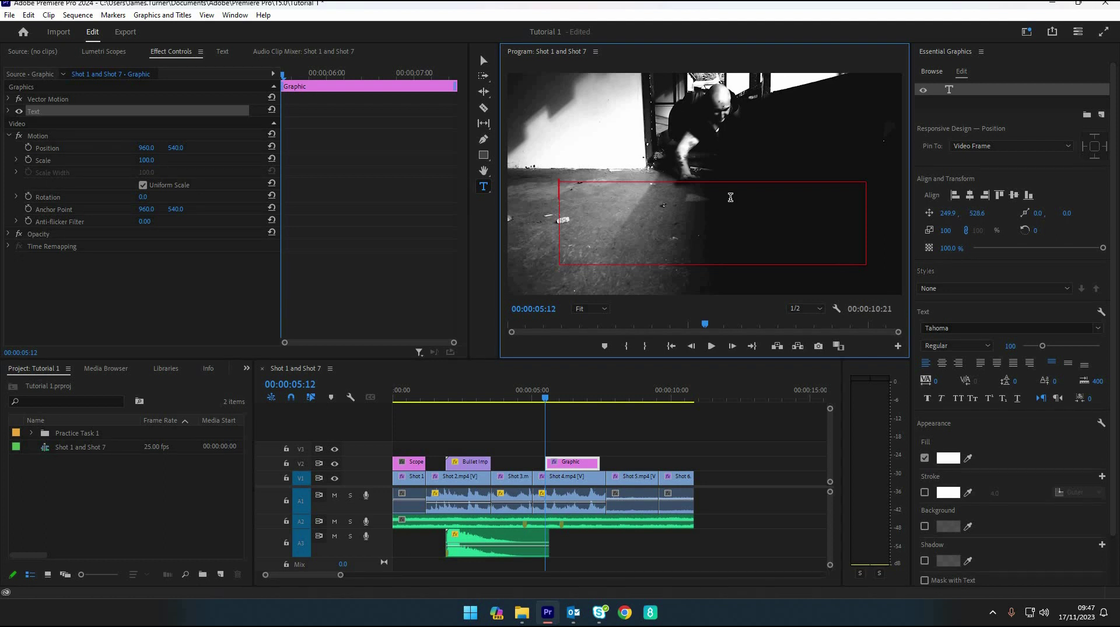
{"action": "type", "text": "Starring Dan"}
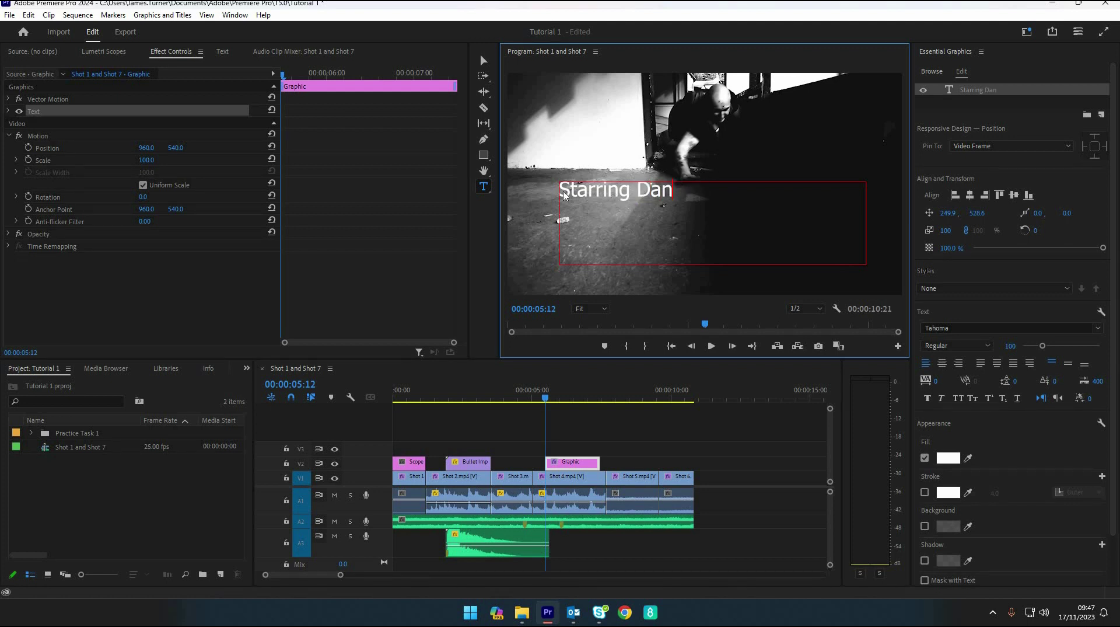
{"action": "key", "text": "shift+Left"}
{"action": "key", "text": "shift+Left"}
{"action": "key", "text": "shift+Left"}
{"action": "key", "text": "shift+Left"}
{"action": "key", "text": "shift+Left"}
{"action": "key", "text": "shift+Left"}
{"action": "key", "text": "shift+Left"}
{"action": "key", "text": "shift+Left"}
{"action": "key", "text": "shift+Left"}
{"action": "key", "text": "shift+Left"}
{"action": "key", "text": "shift+Left"}
{"action": "key", "text": "shift+Left"}
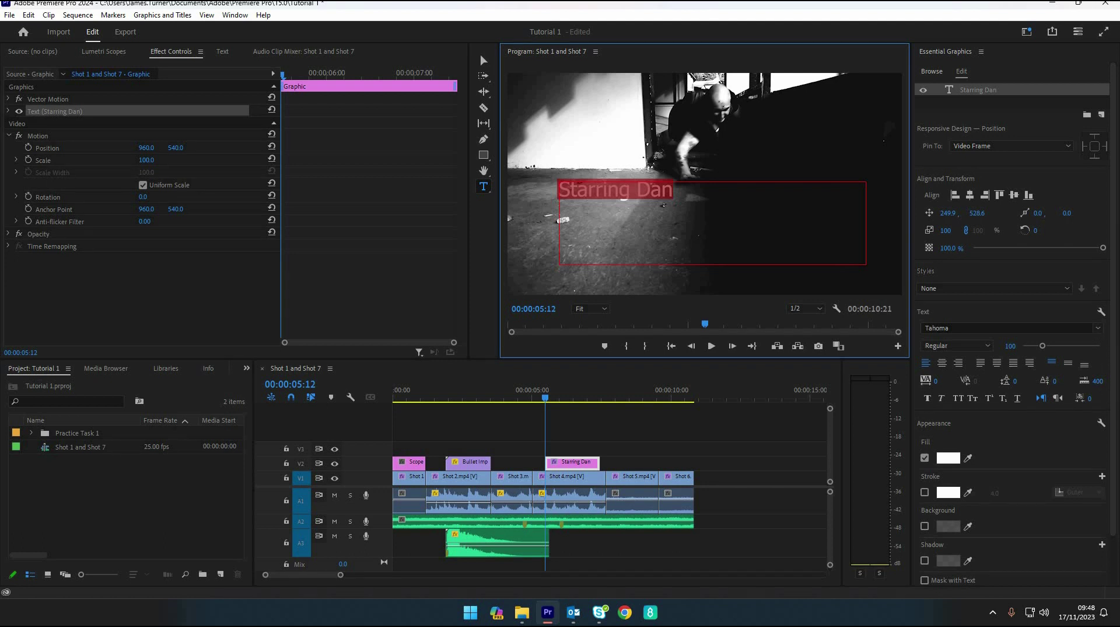
Set the Starring Dan title to Rockwell Extra Bold with a red fill
{"action": "left_click", "coordinate": [1098, 328]}
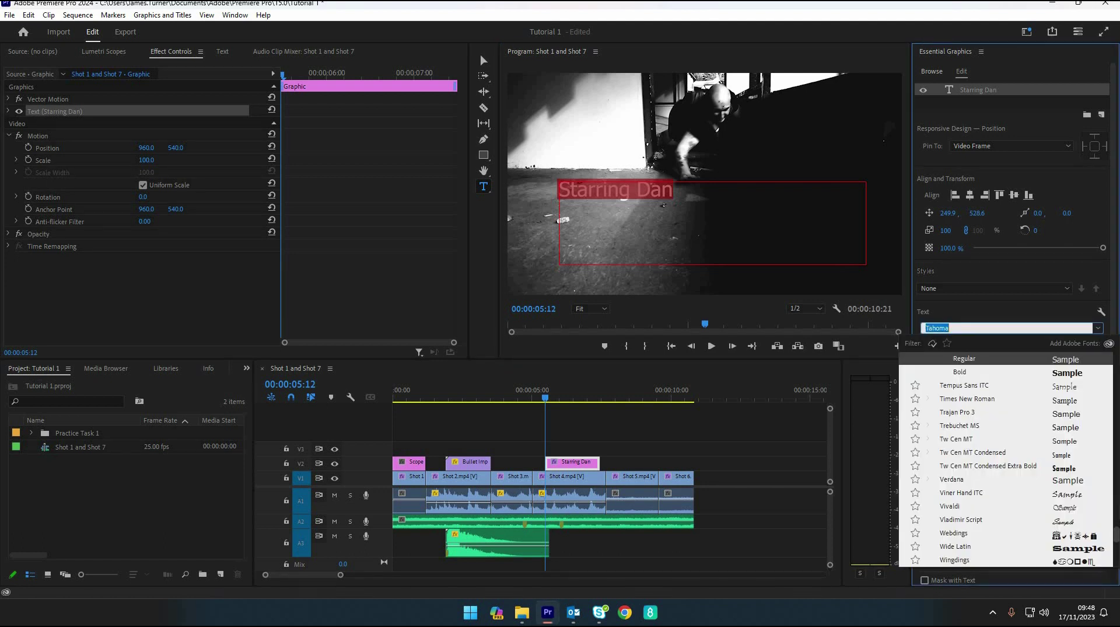
{"action": "scroll", "coordinate": [997, 450], "scroll_direction": "up", "scroll_amount": 8}
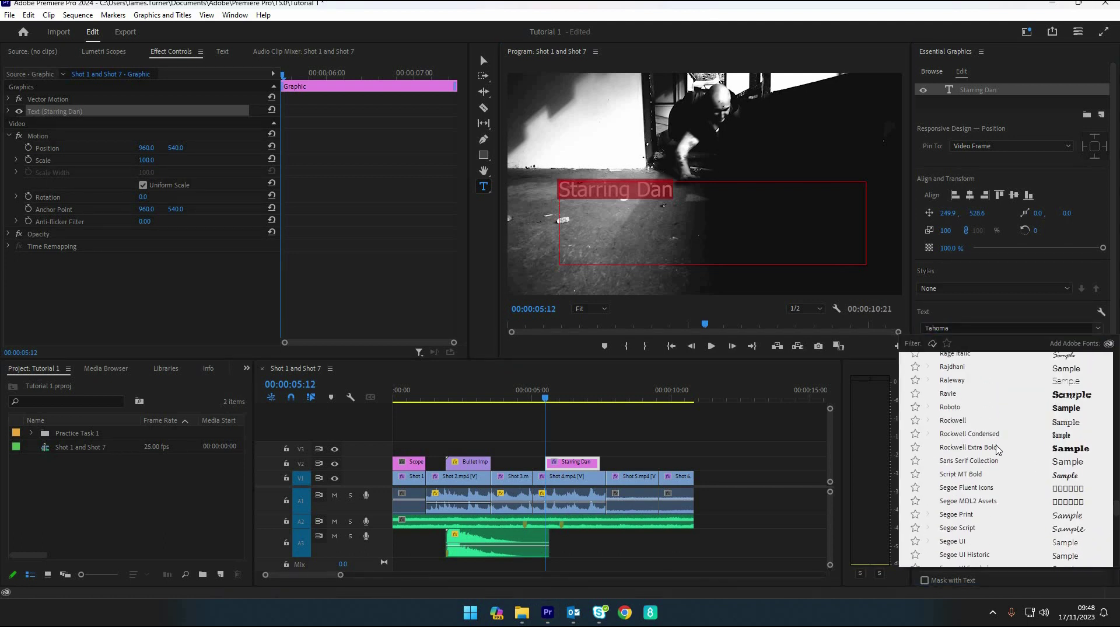
{"action": "left_click", "coordinate": [951, 447]}
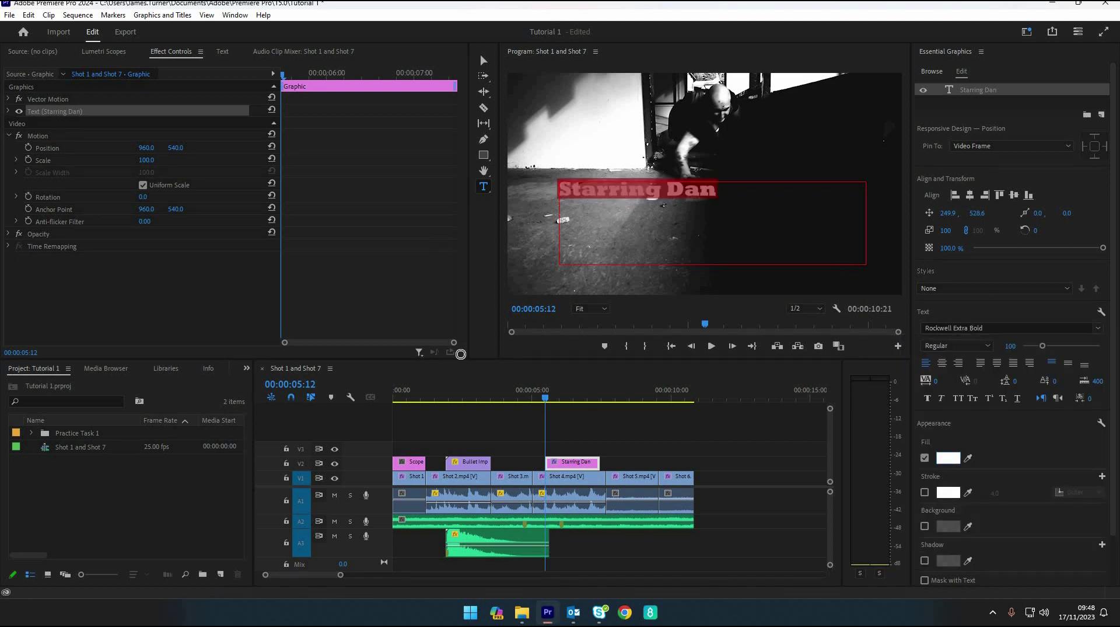
{"action": "left_click", "coordinate": [567, 374]}
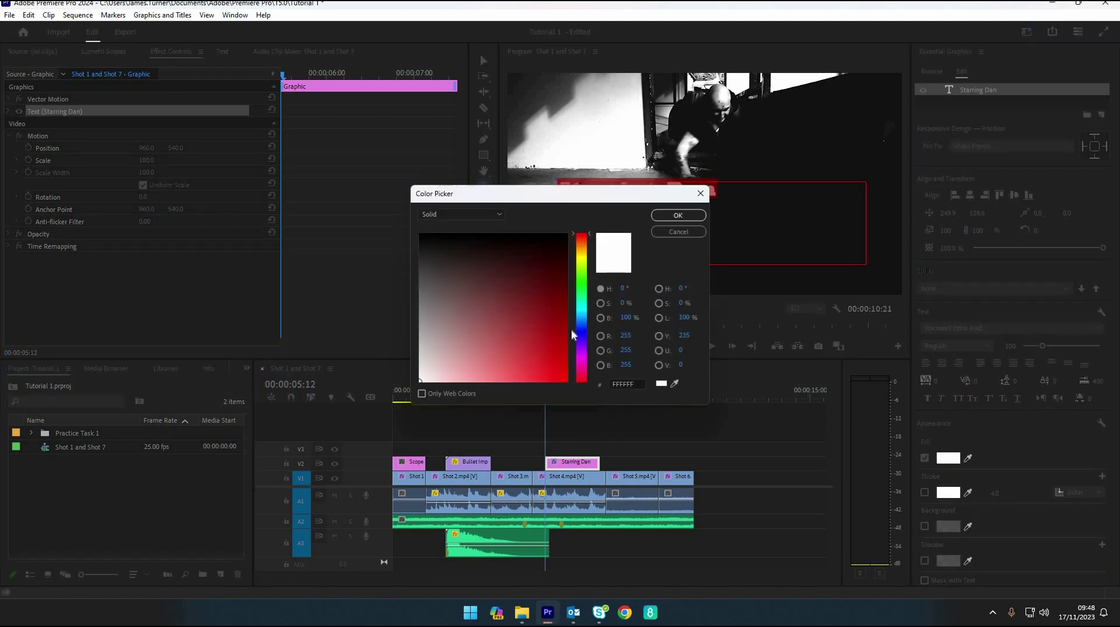
{"action": "left_click", "coordinate": [676, 216]}
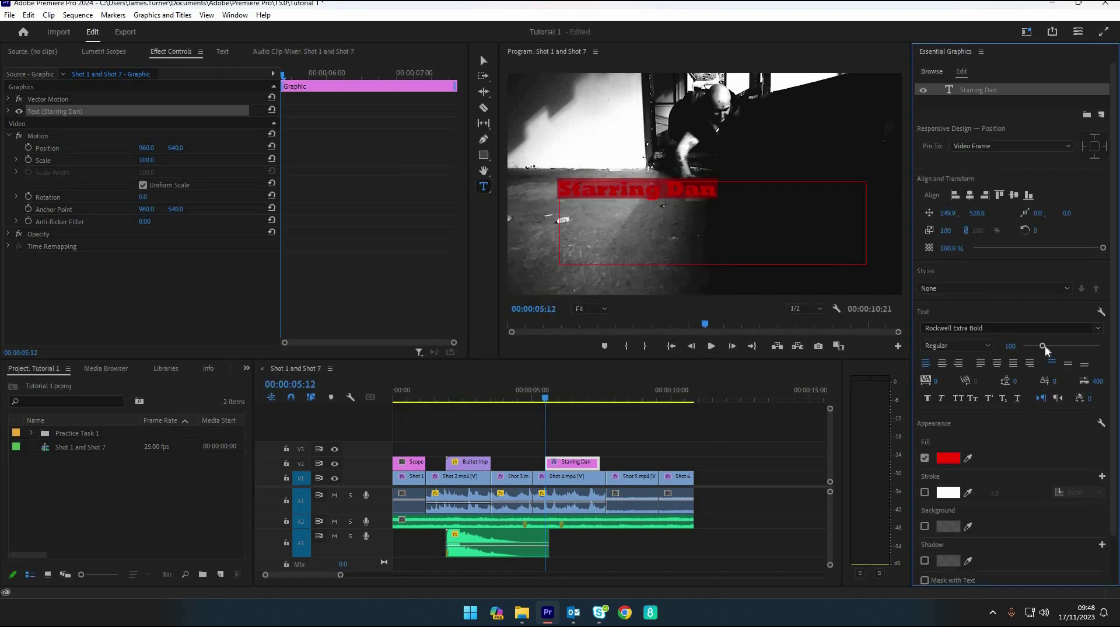
Enlarge the title to size 199 and change its font to Impact
{"action": "left_click", "coordinate": [1063, 345]}
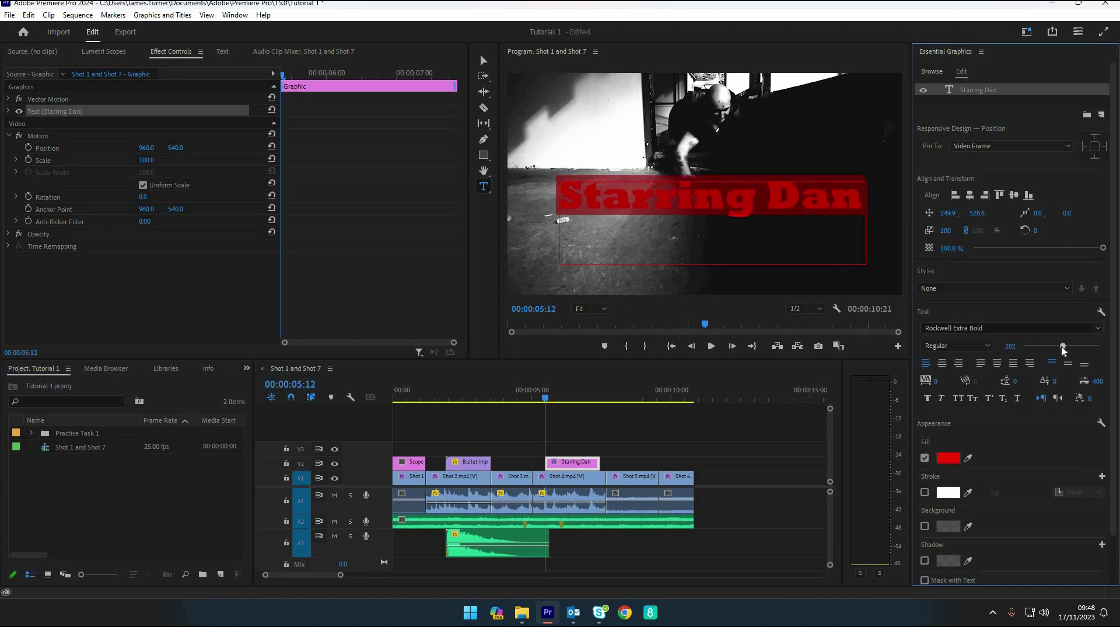
{"action": "left_click", "coordinate": [1099, 328]}
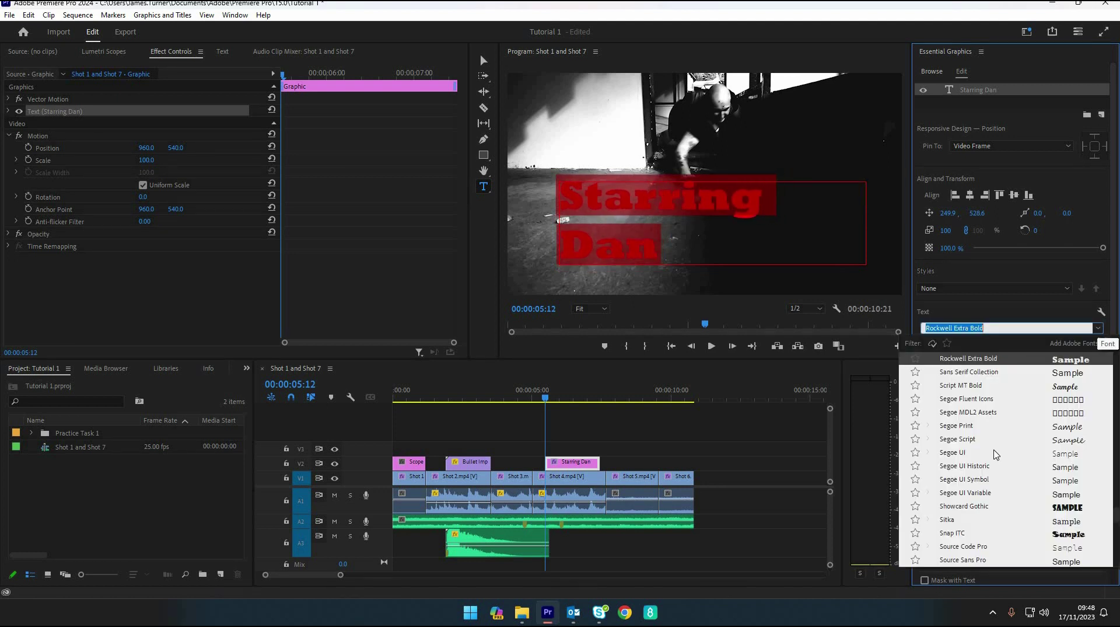
{"action": "scroll", "coordinate": [995, 449], "scroll_direction": "up", "scroll_amount": 3}
{"action": "scroll", "coordinate": [995, 422], "scroll_direction": "up", "scroll_amount": 15}
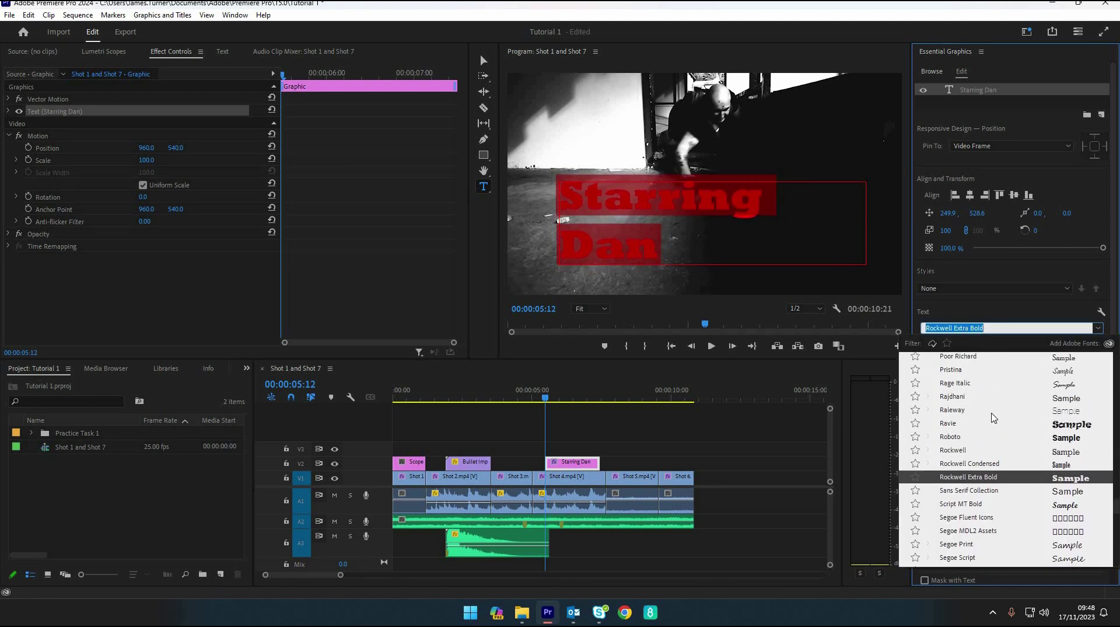
{"action": "left_click", "coordinate": [768, 198]}
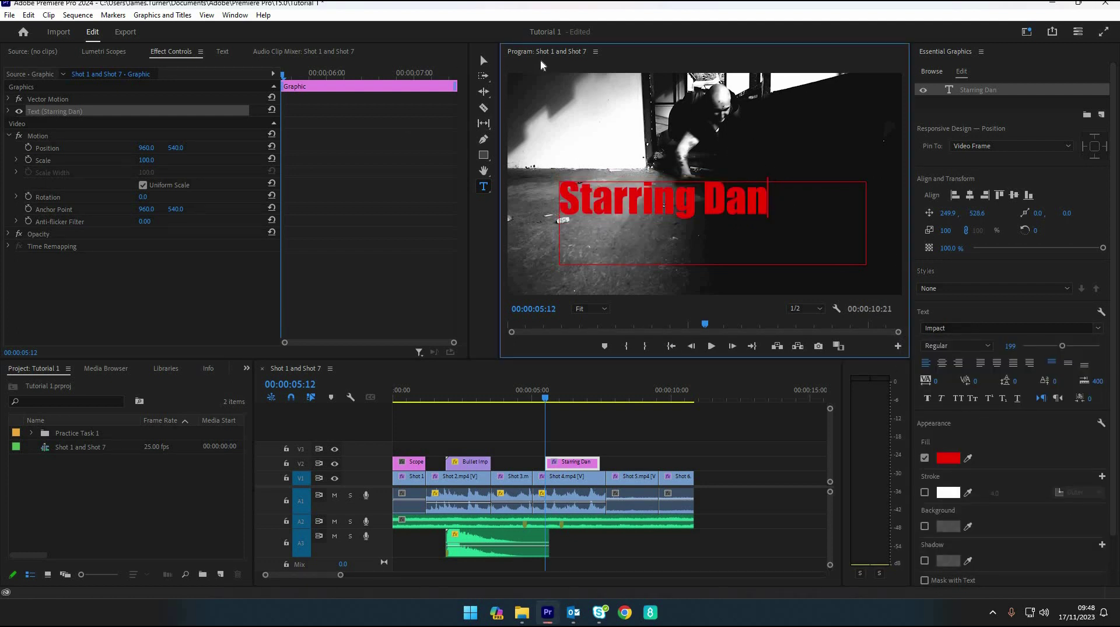
Move the title down-left, extend its clip to about 00:00:05:00–00:00:07:17, and play it back
{"action": "key", "text": "Escape"}
{"action": "left_click_drag", "start_coordinate": [686, 182], "coordinate": [656, 242]}
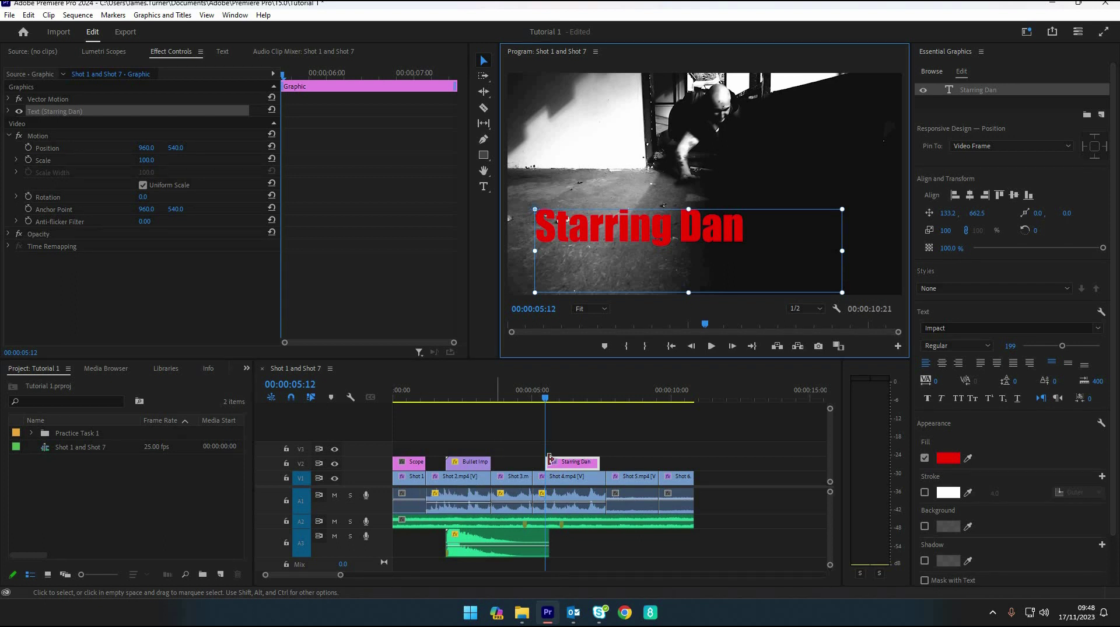
{"action": "left_click_drag", "start_coordinate": [599, 462], "coordinate": [534, 461]}
{"action": "left_click_drag", "start_coordinate": [538, 400], "coordinate": [527, 400]}
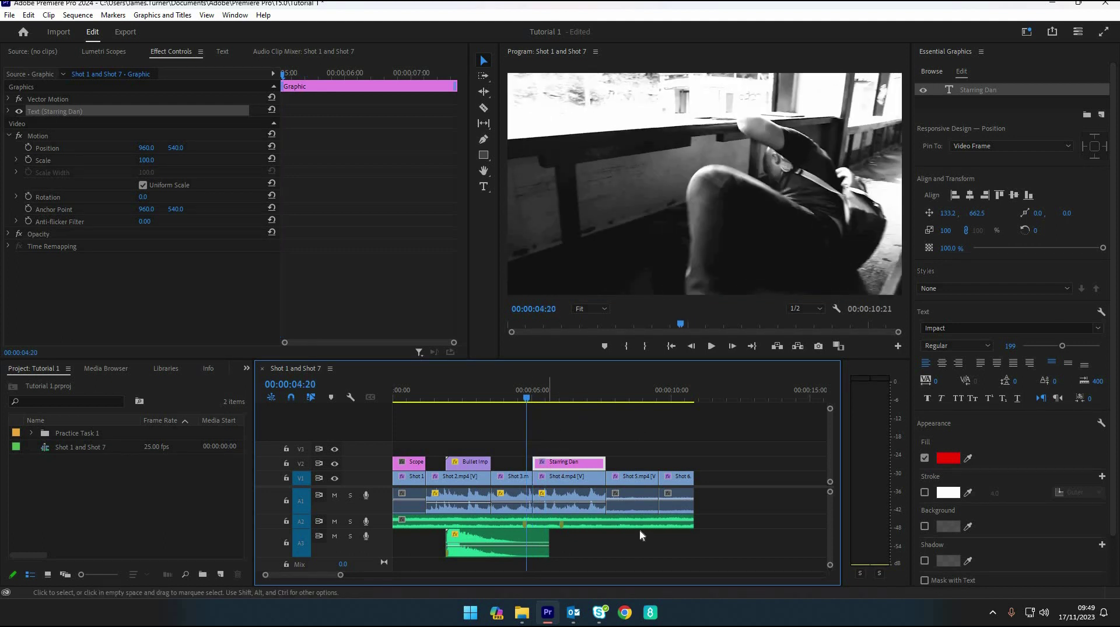
{"action": "key", "text": "space"}
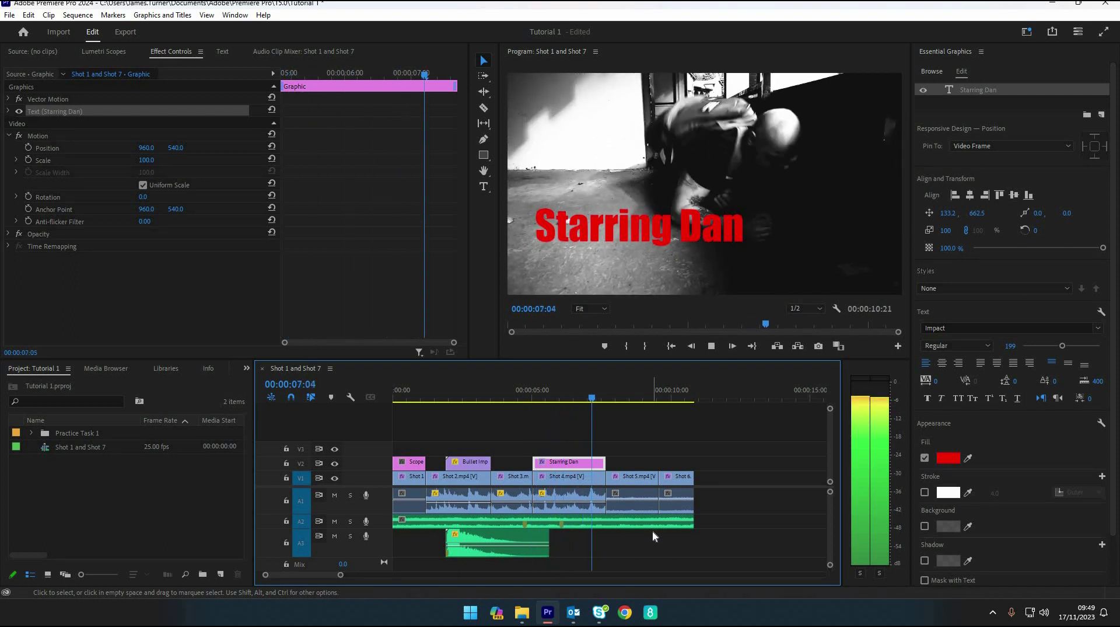
Apply a Cross Dissolve to the start of the Starring Dan title clip
{"action": "key", "text": "space"}
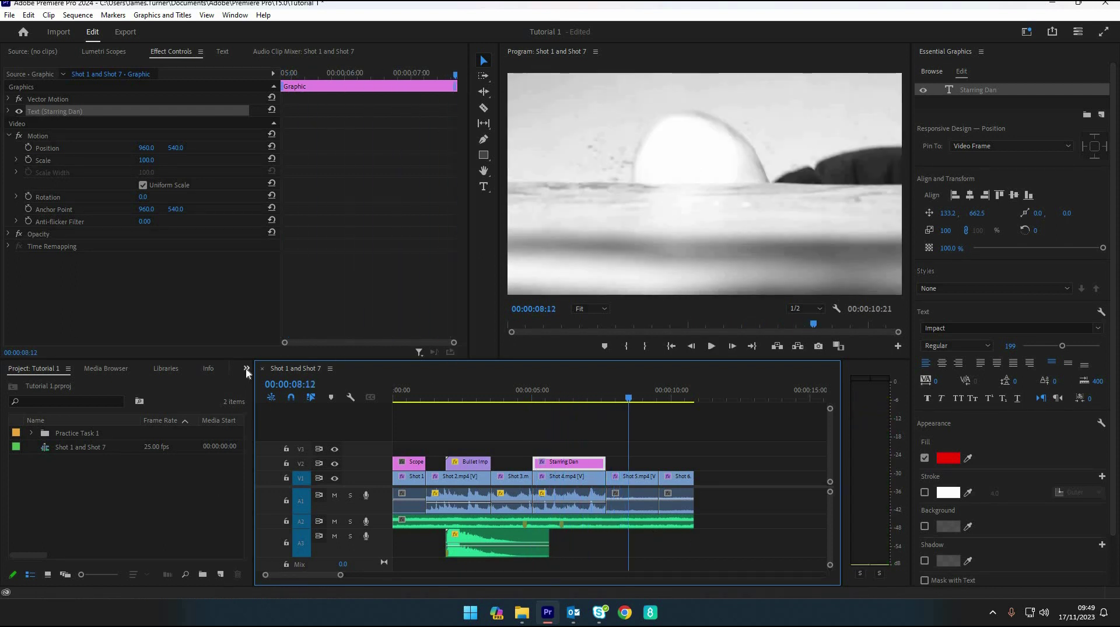
{"action": "left_click", "coordinate": [246, 369]}
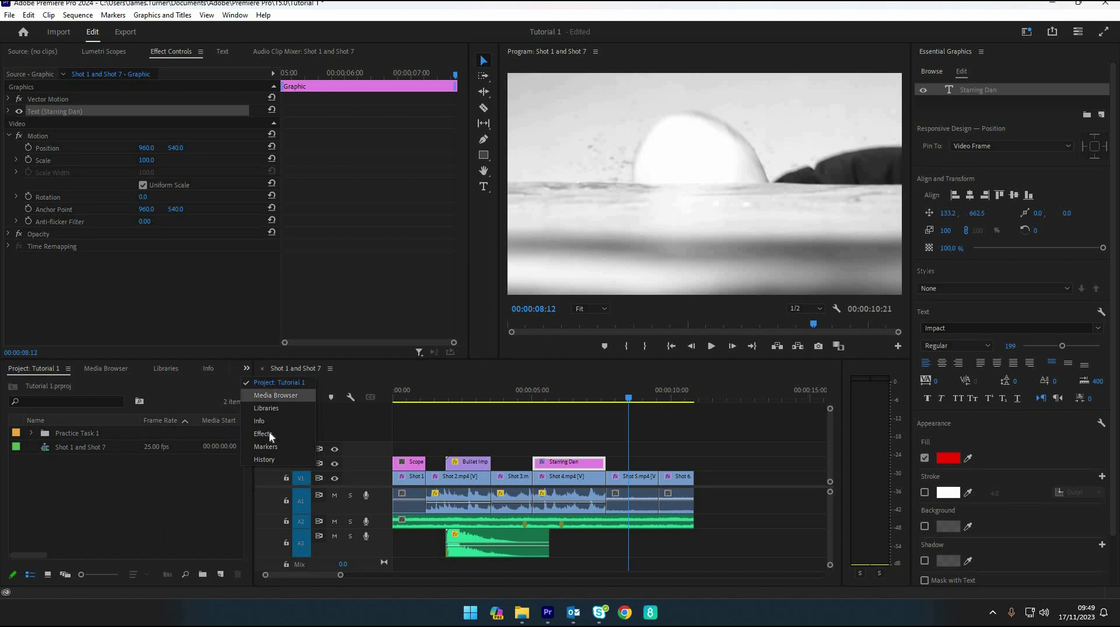
{"action": "left_click", "coordinate": [269, 433]}
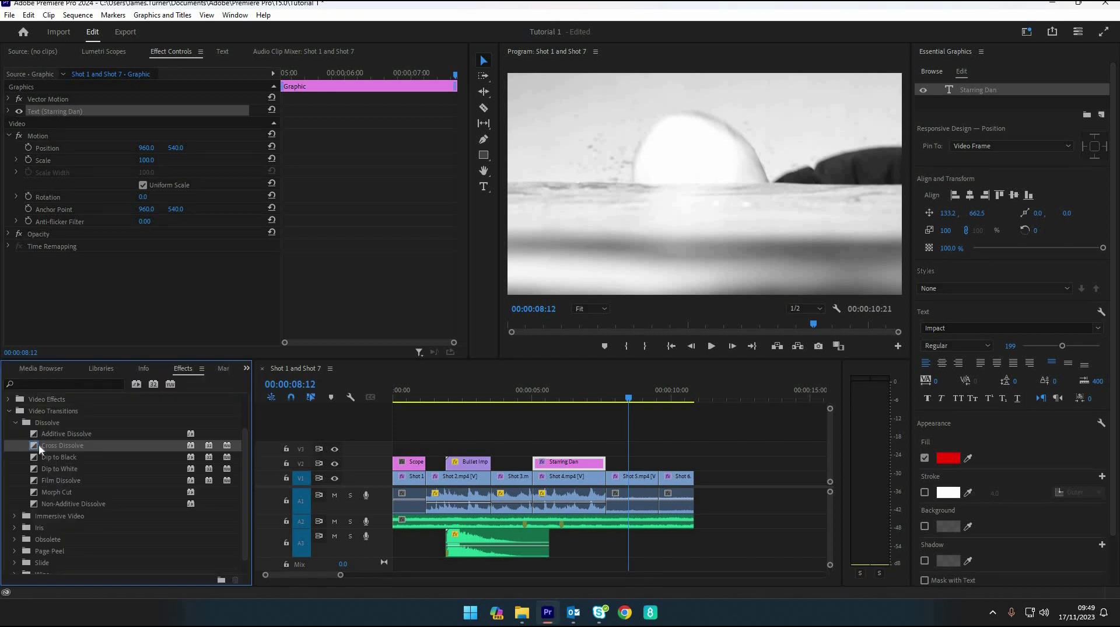
{"action": "left_click_drag", "start_coordinate": [38, 443], "coordinate": [414, 435]}
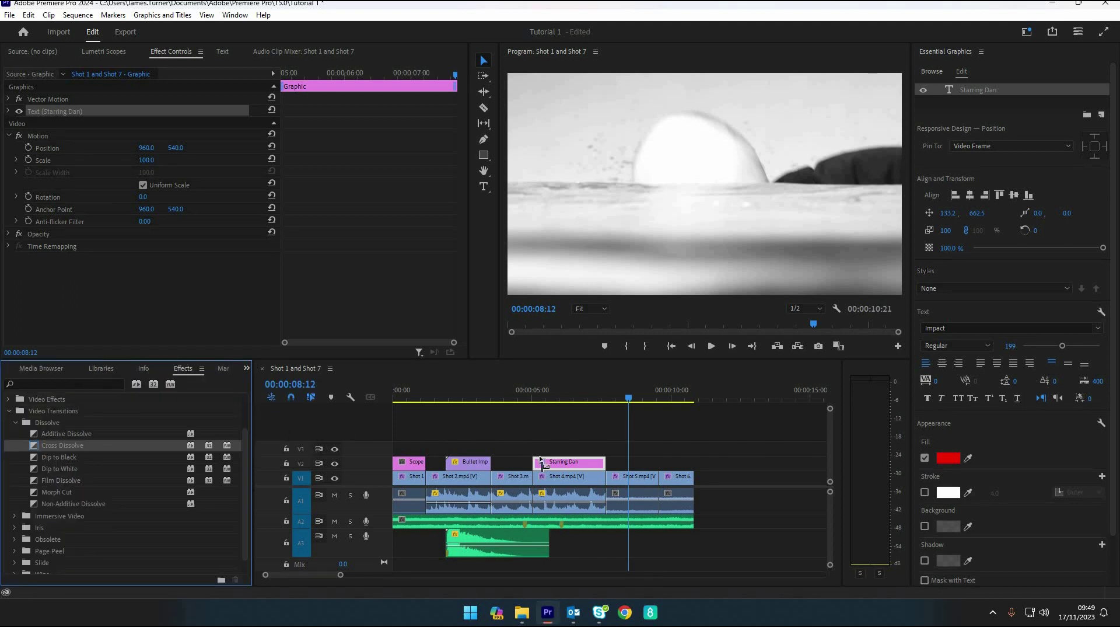
{"action": "left_click_drag", "start_coordinate": [540, 460], "coordinate": [538, 465]}
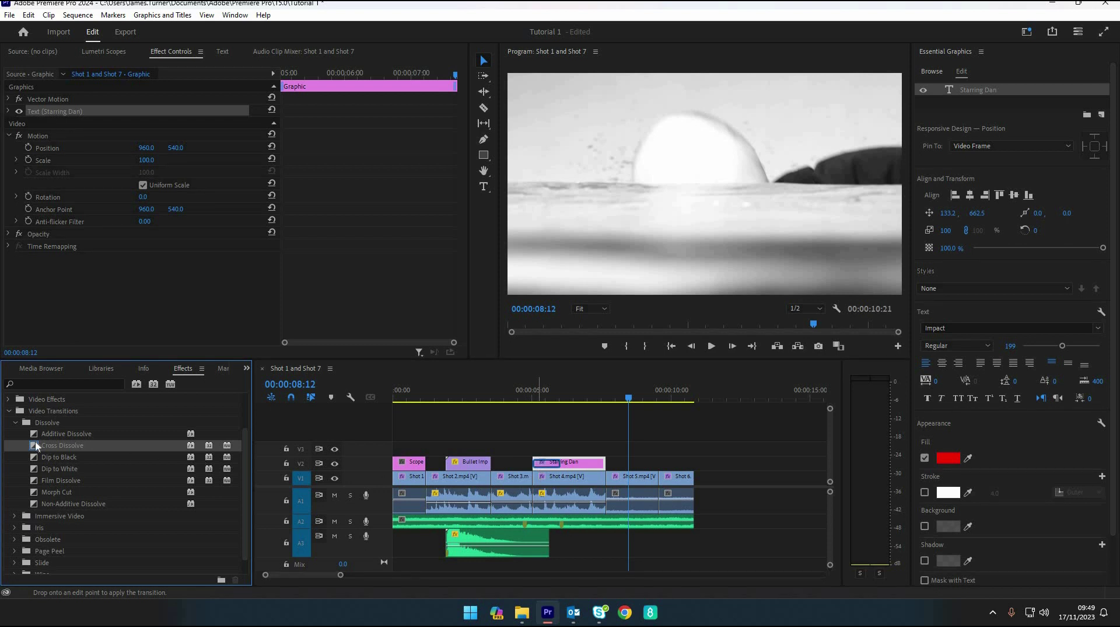
Add a Cross Dissolve to the title's other end and preview the fade from 00:00:05:00
{"action": "left_click_drag", "start_coordinate": [35, 445], "coordinate": [604, 467]}
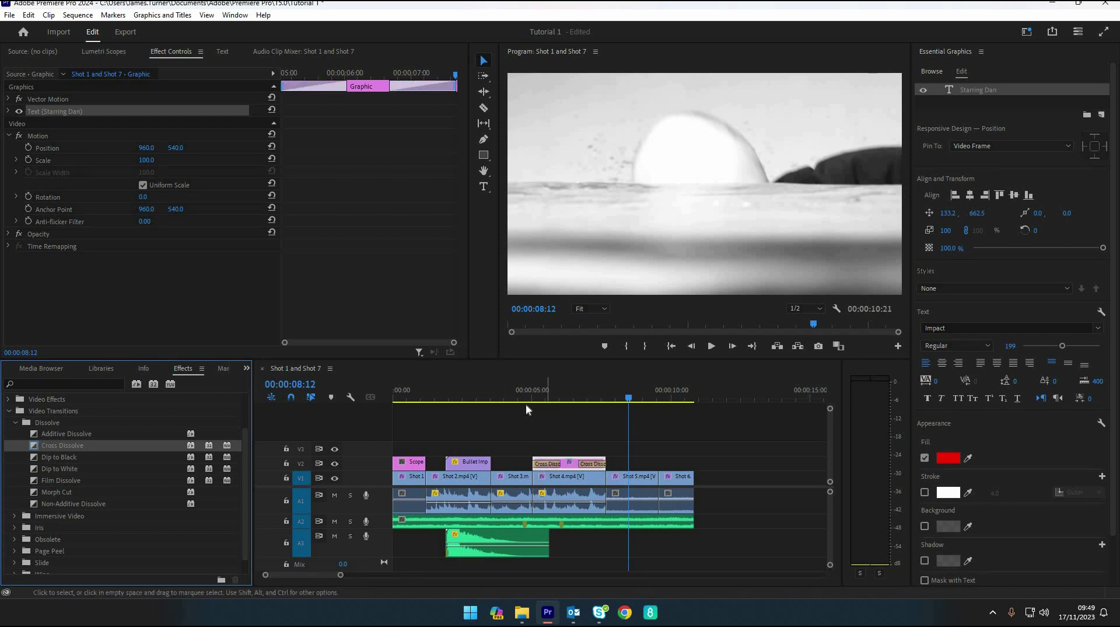
{"action": "left_click", "coordinate": [534, 392]}
{"action": "key", "text": "space"}
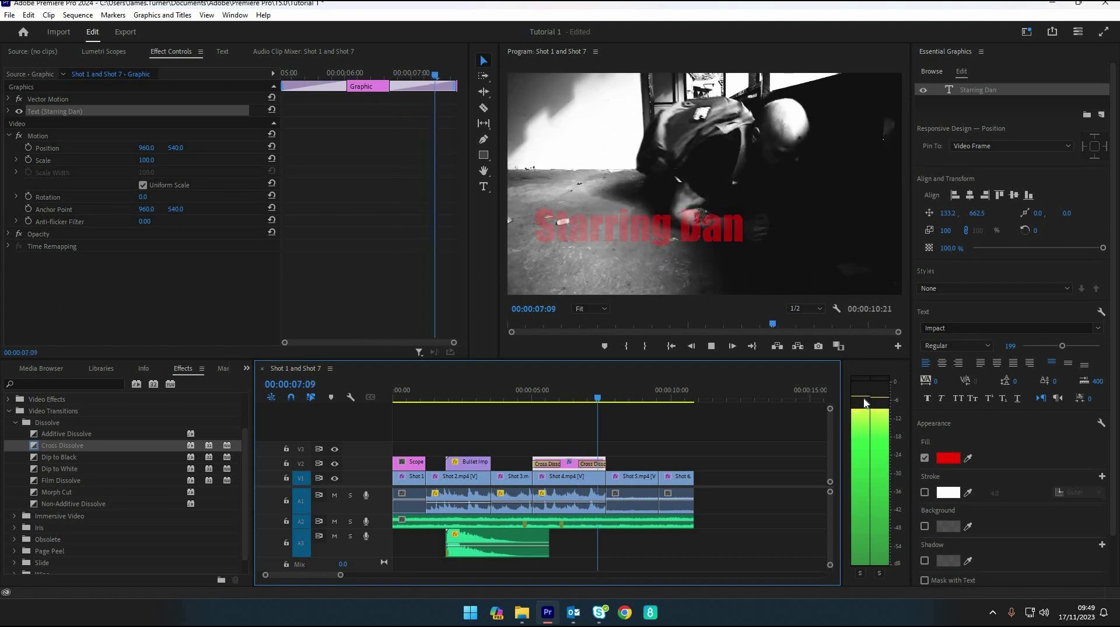
{"action": "key", "text": "space"}
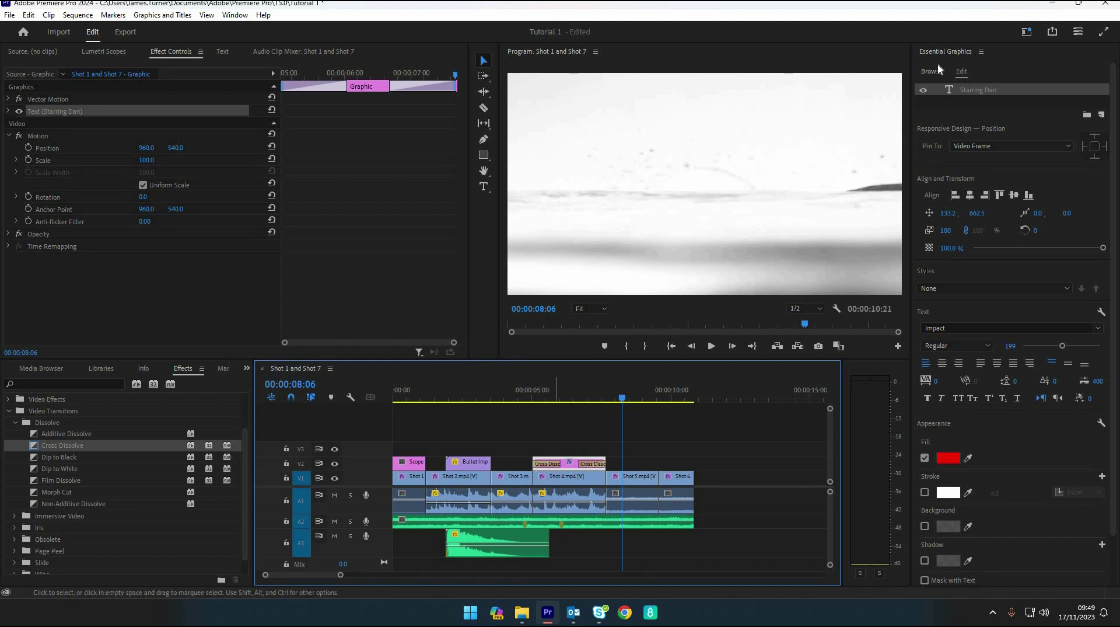
Drag the Bold Title graphics template from Essential Graphics onto V2
{"action": "left_click", "coordinate": [935, 71]}
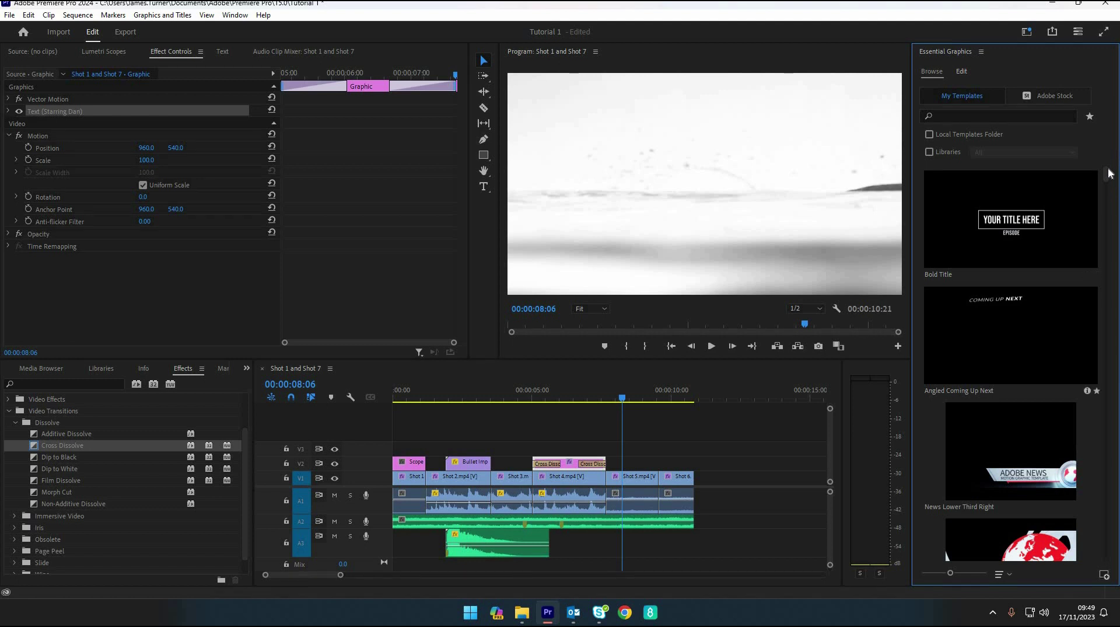
{"action": "scroll", "coordinate": [1102, 245], "scroll_direction": "down", "scroll_amount": 5}
{"action": "scroll", "coordinate": [1101, 292], "scroll_direction": "up", "scroll_amount": 5}
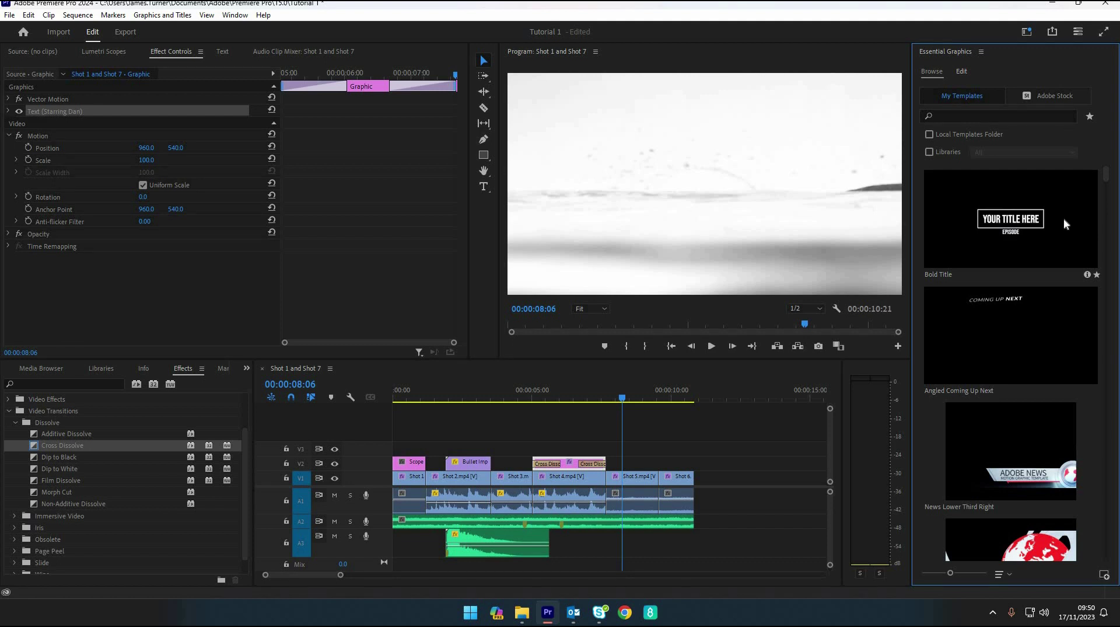
{"action": "left_click_drag", "start_coordinate": [1049, 220], "coordinate": [692, 465]}
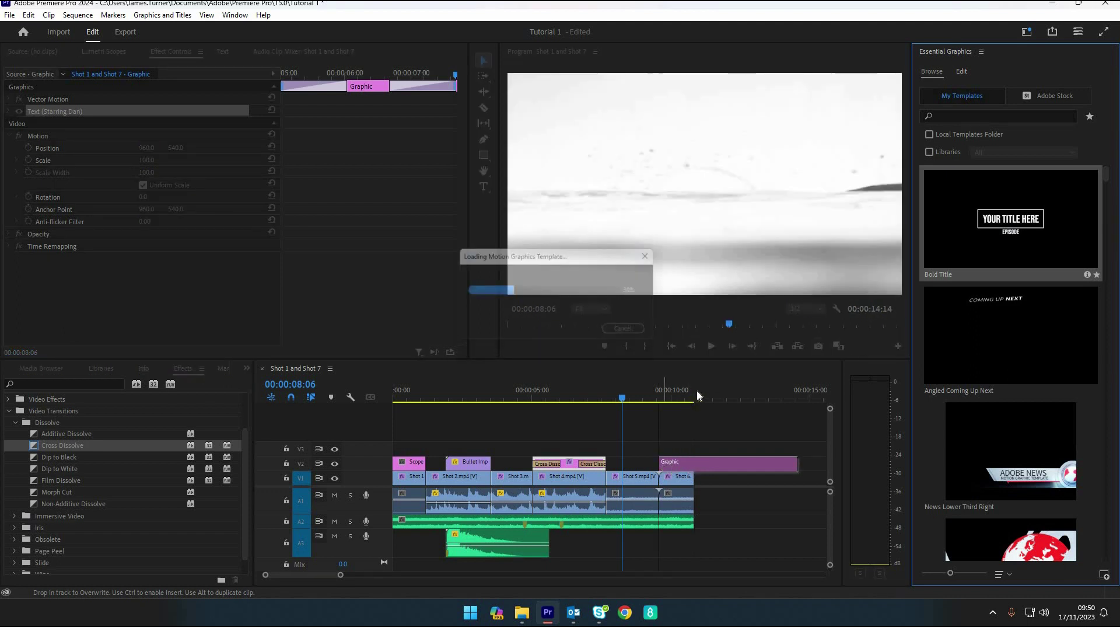
Shift the Bold Title clip to follow the last shot, ending at 00:00:15:21, and play it back
{"action": "left_click", "coordinate": [660, 396]}
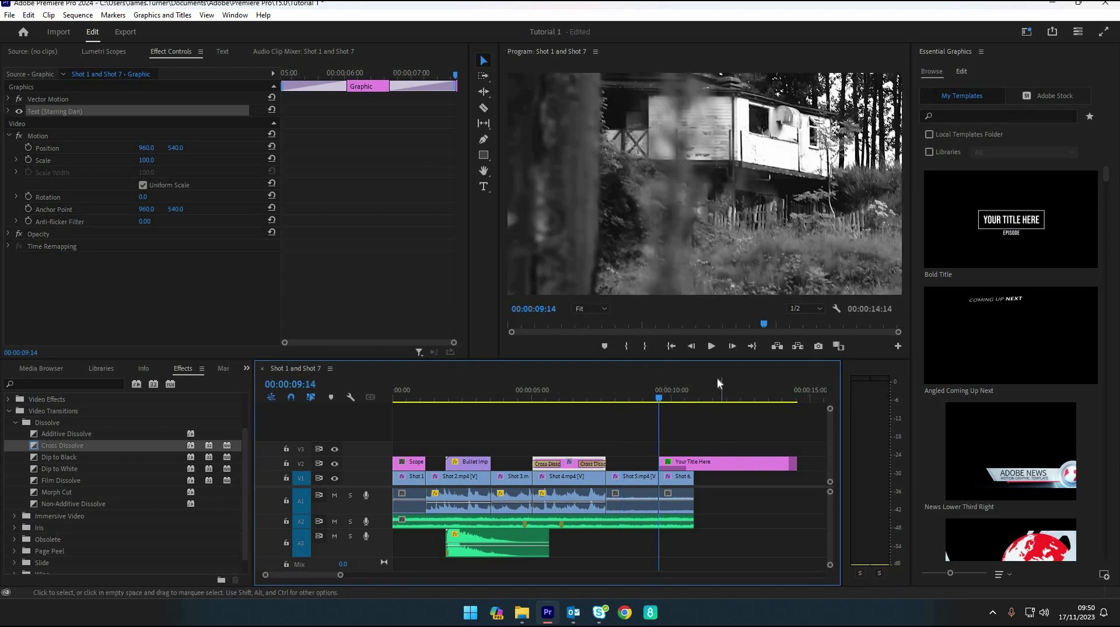
{"action": "left_click_drag", "start_coordinate": [763, 471], "coordinate": [798, 471]}
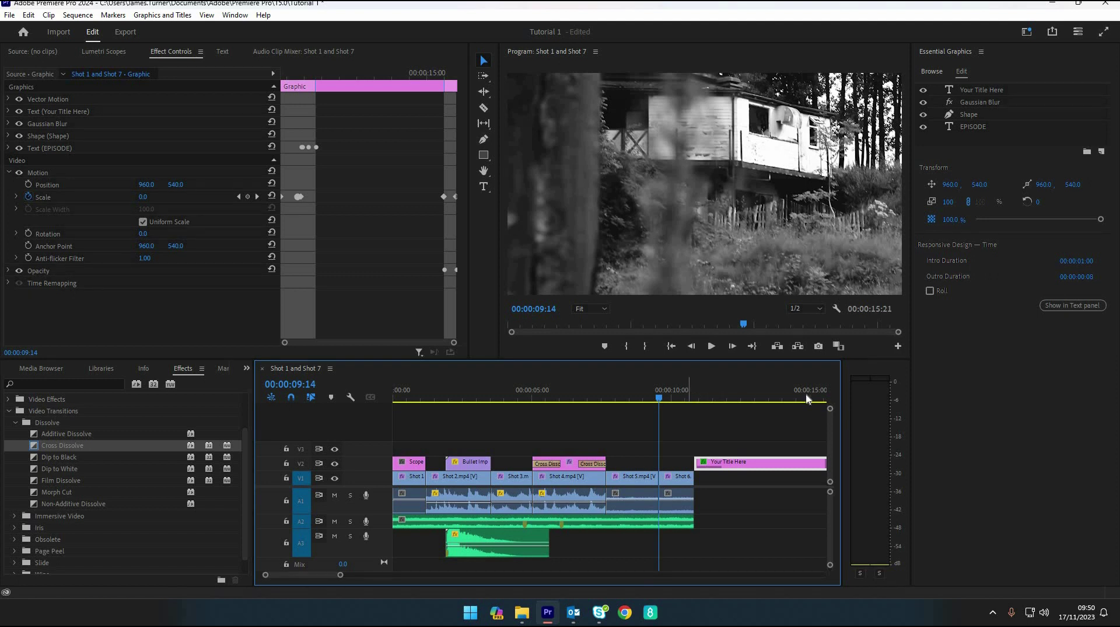
{"action": "left_click", "coordinate": [684, 392]}
{"action": "key", "text": "space"}
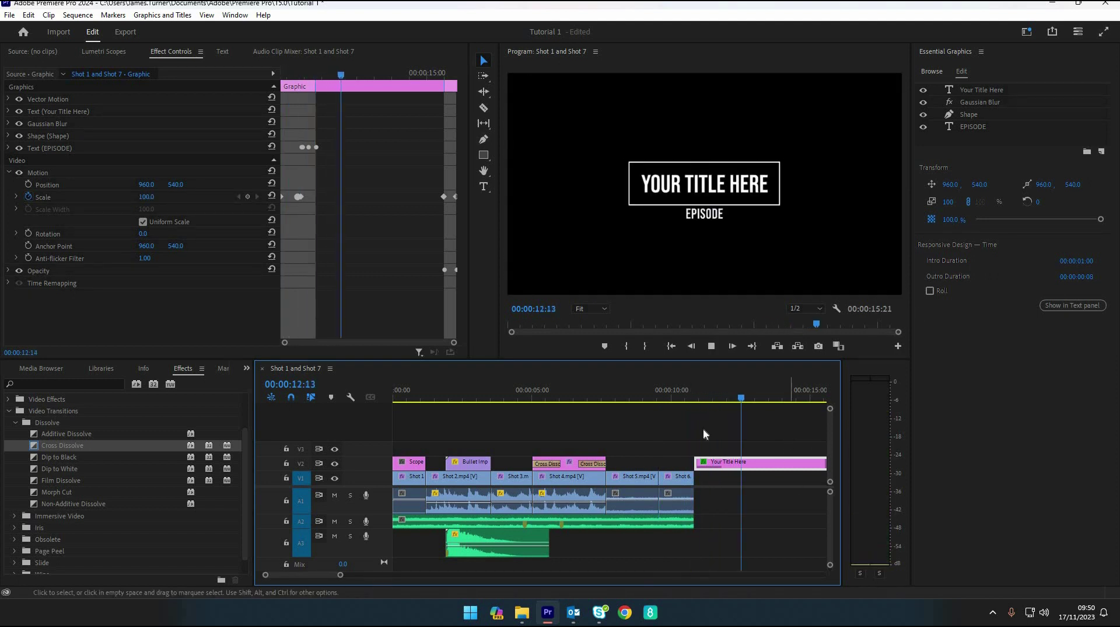
{"action": "key", "text": "space"}
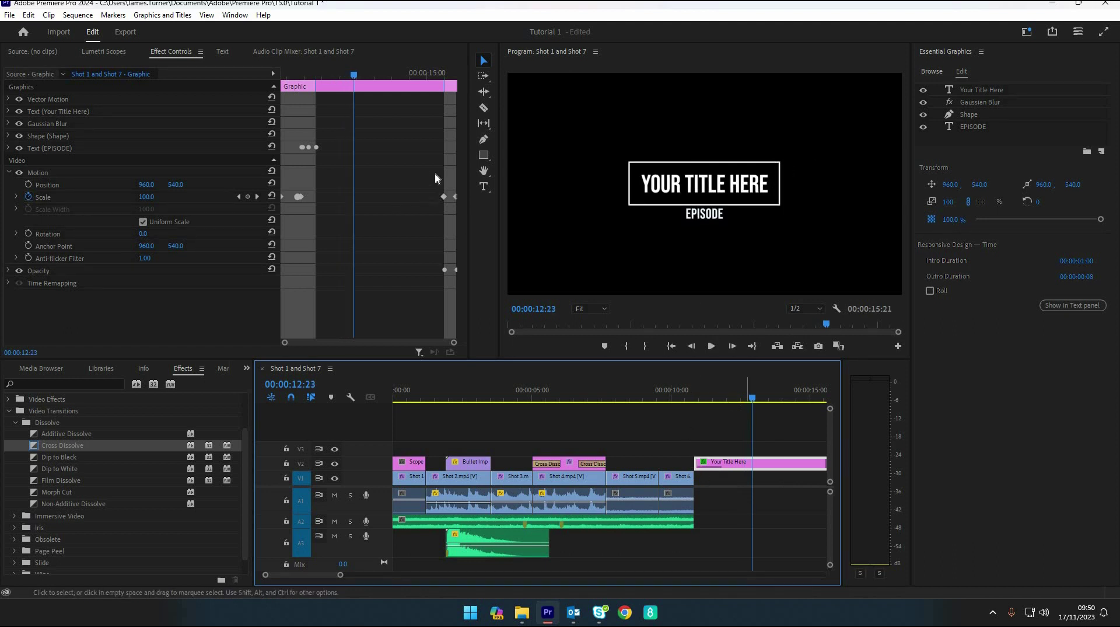
Retype the title text as 'Whatever you want in', then delete the title clip from the sequence end
{"action": "left_click", "coordinate": [484, 187]}
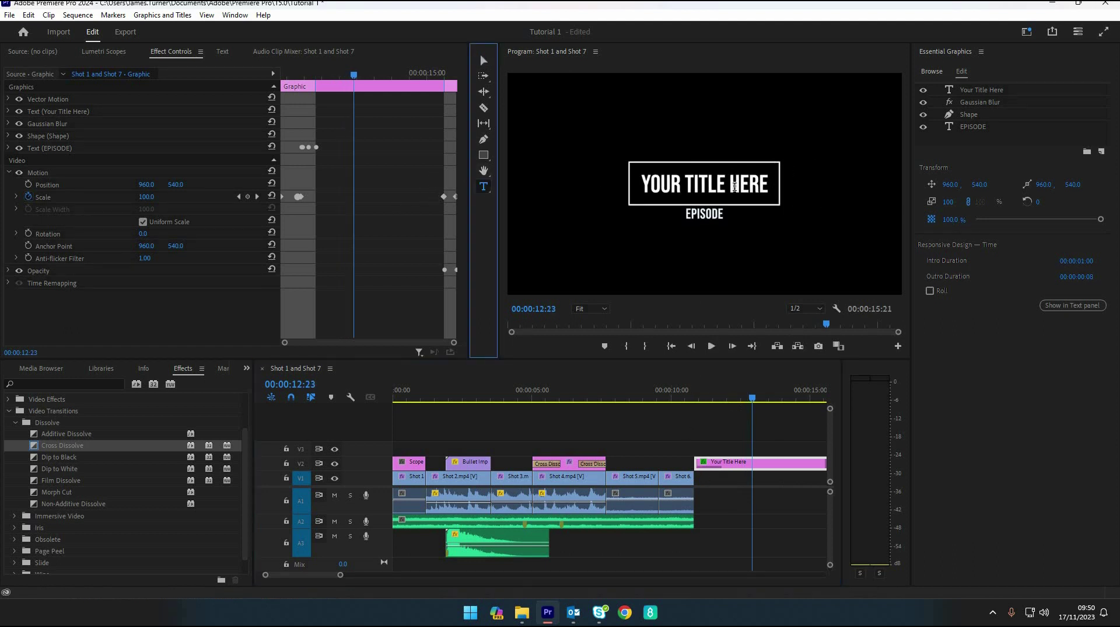
{"action": "left_click", "coordinate": [754, 185]}
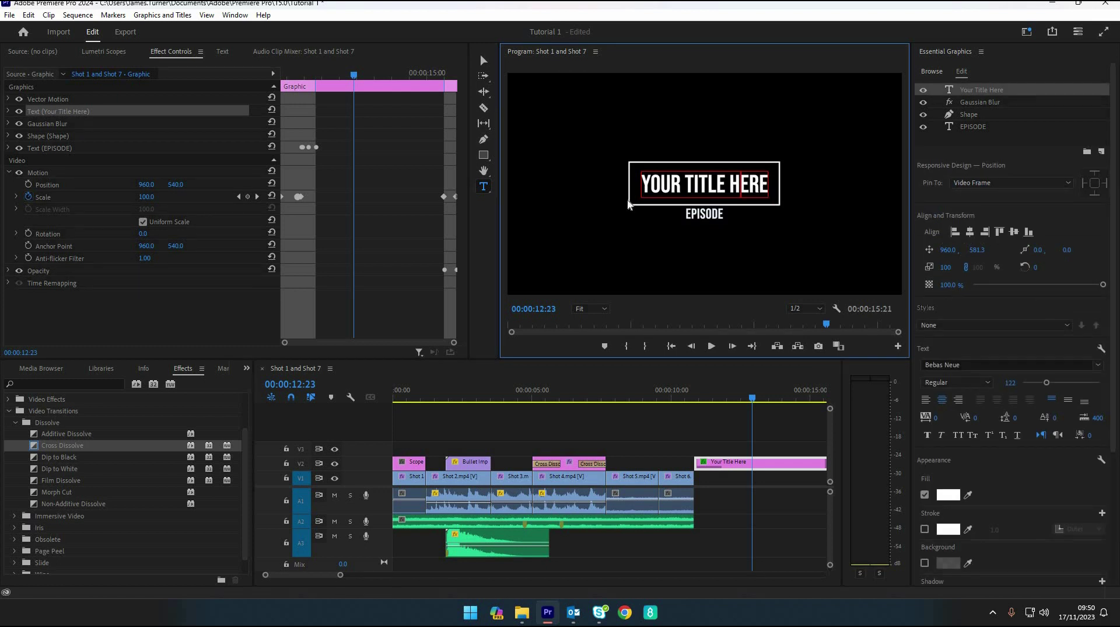
{"action": "key", "text": "ctrl+a"}
{"action": "type", "text": "Whatever you want in"}
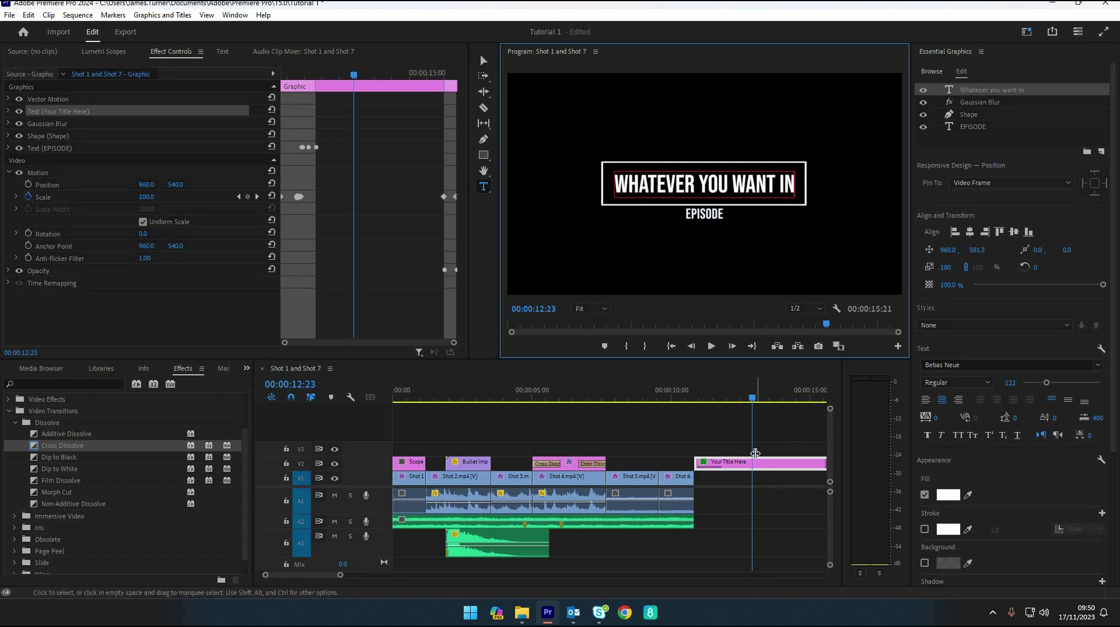
{"action": "left_click", "coordinate": [755, 453]}
{"action": "key", "text": "Delete"}
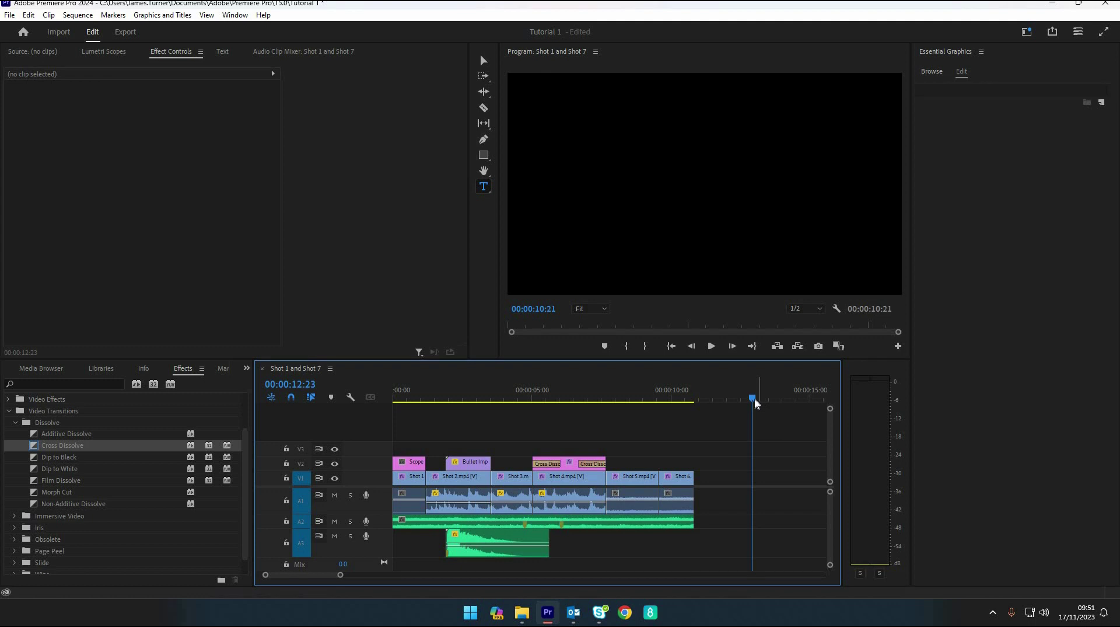
Switch to the Editing workspace and pick the Razor tool
{"action": "left_click", "coordinate": [235, 15]}
{"action": "mouse_move", "coordinate": [303, 28]}
{"action": "left_click", "coordinate": [431, 96]}
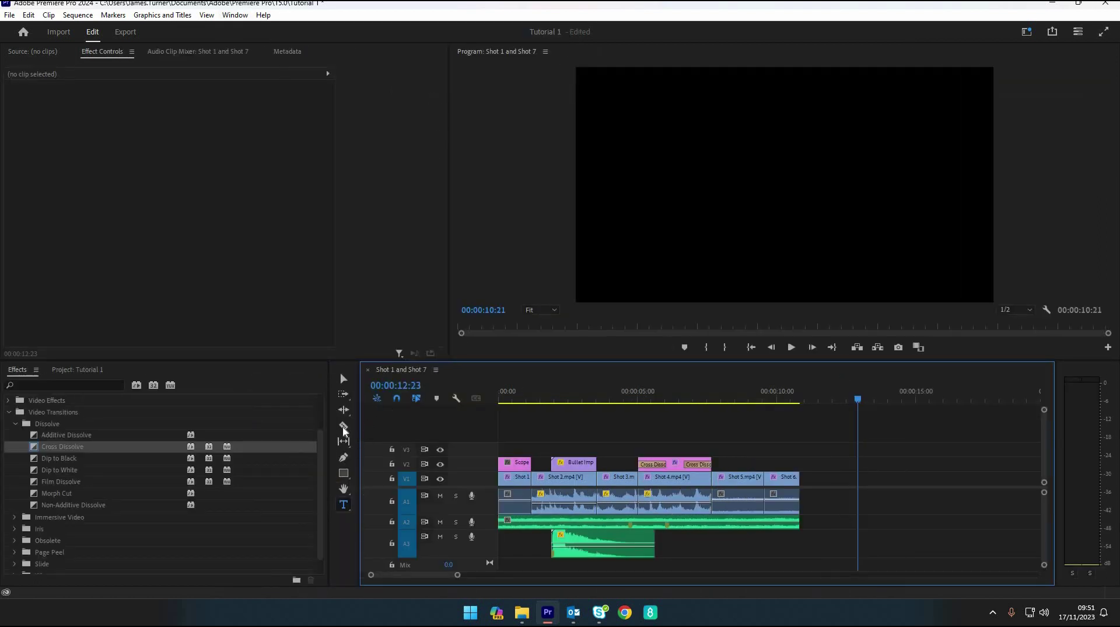
{"action": "left_click", "coordinate": [344, 427]}
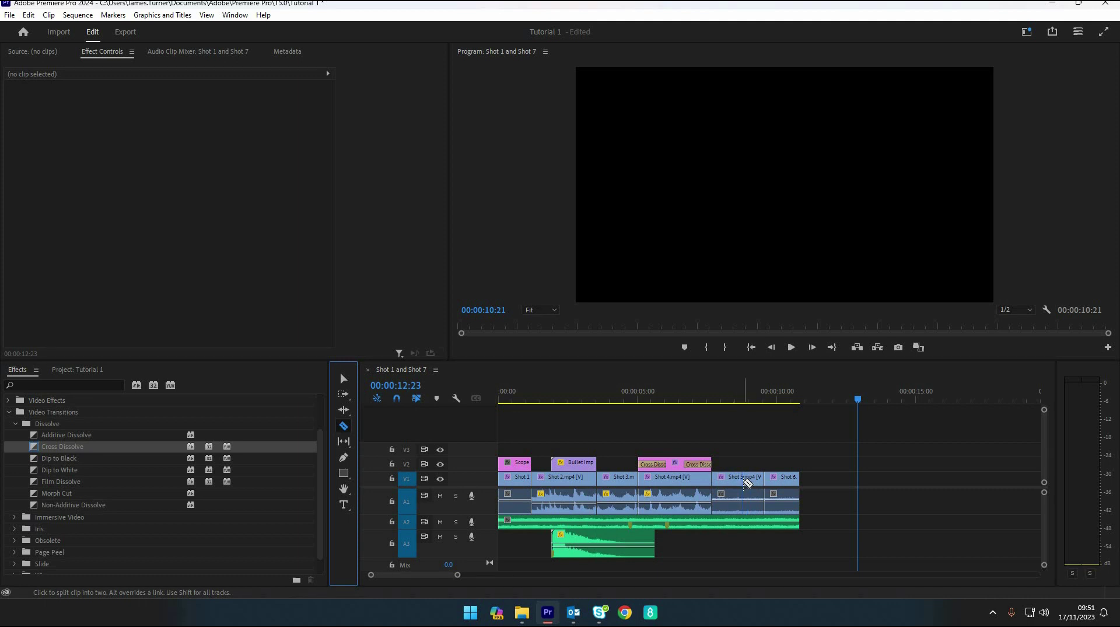
Split Shot 5, move its second part later, and extend the A2 music clip
{"action": "left_click", "coordinate": [745, 482]}
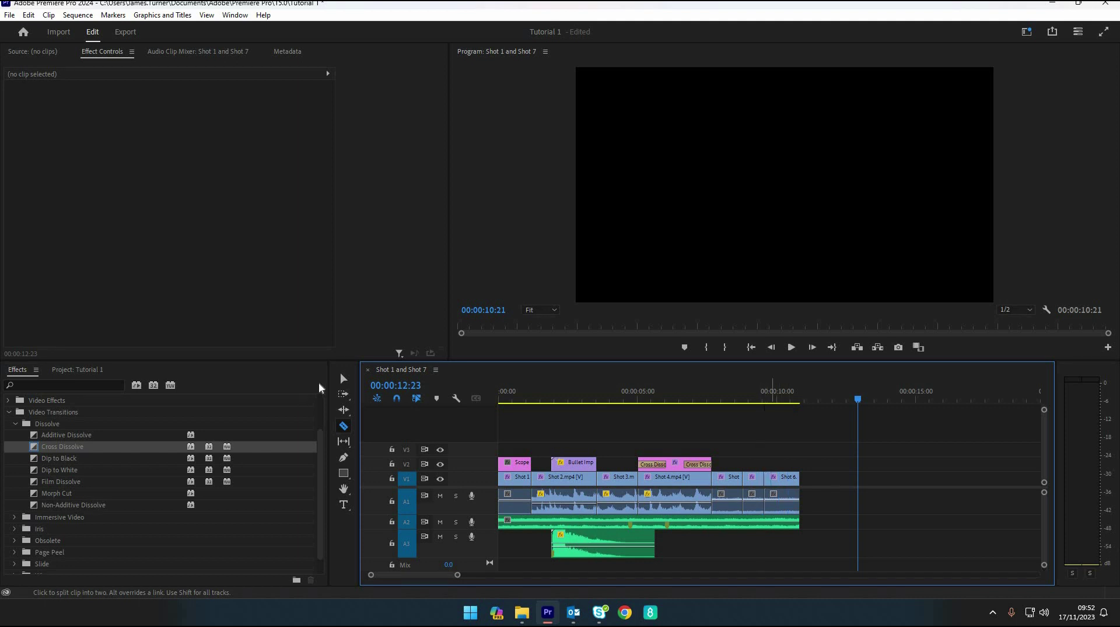
{"action": "key", "text": "v"}
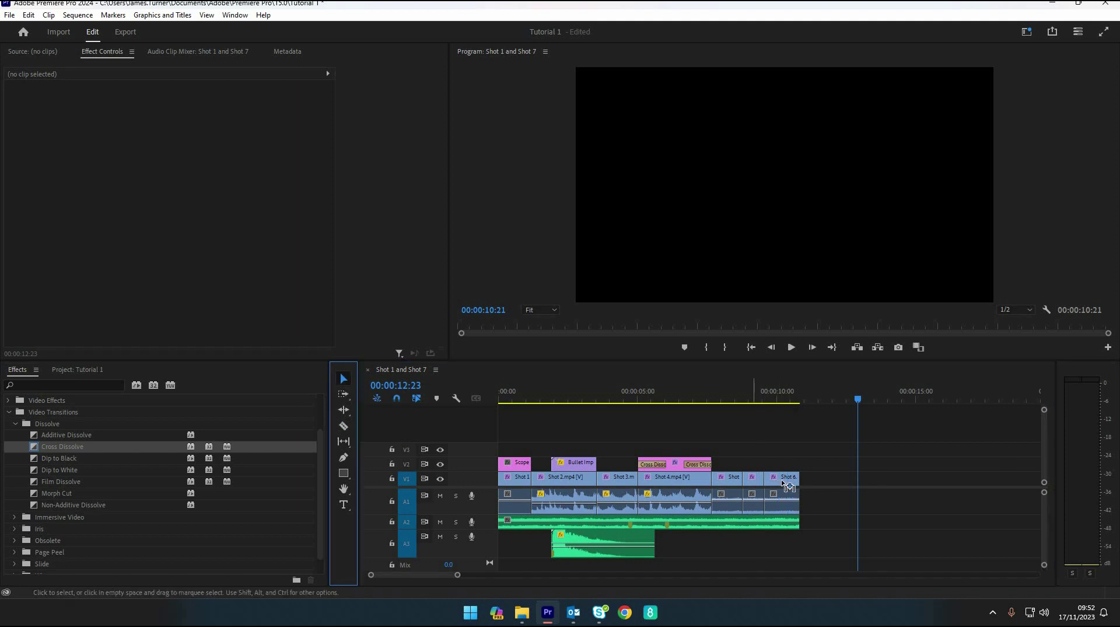
{"action": "left_click_drag", "start_coordinate": [758, 482], "coordinate": [895, 484]}
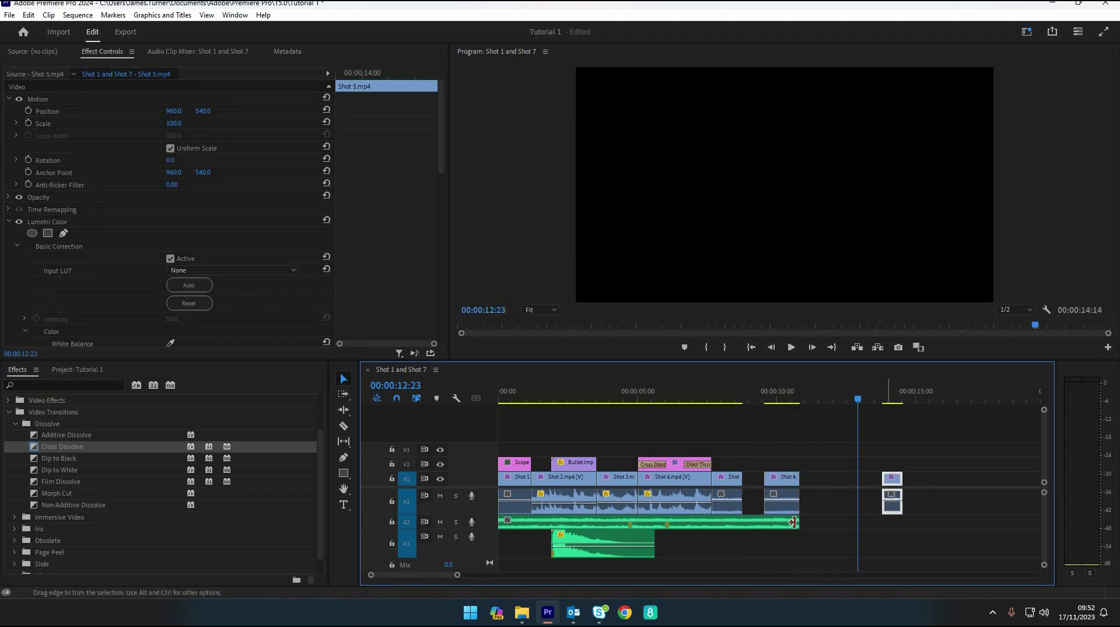
{"action": "left_click_drag", "start_coordinate": [798, 522], "coordinate": [452, 576]}
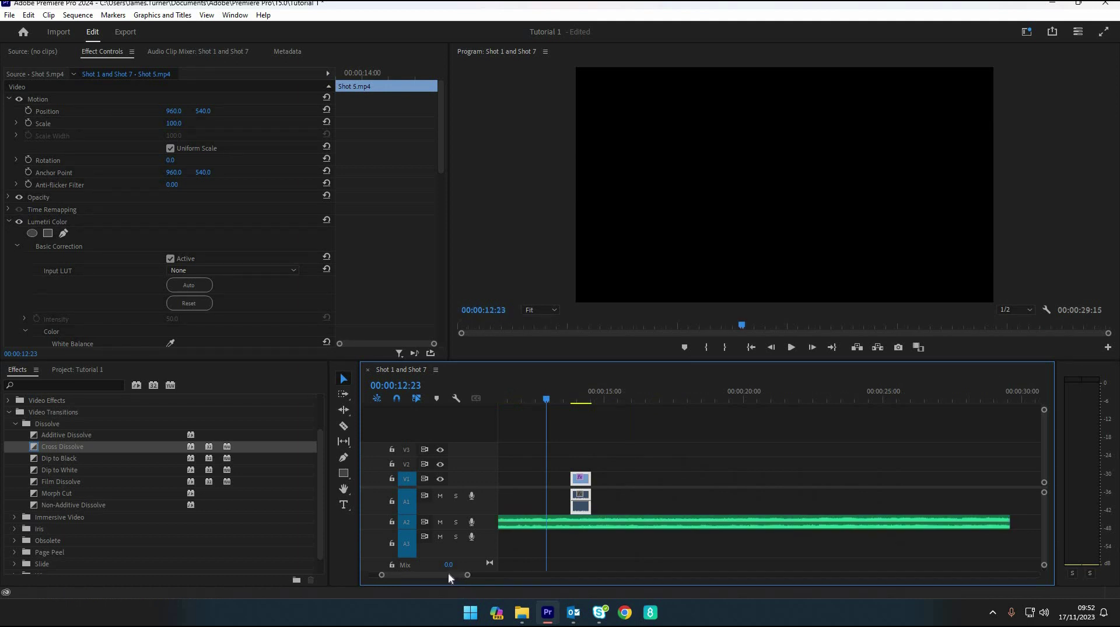
{"action": "scroll", "coordinate": [448, 573], "scroll_direction": "up", "scroll_amount": 5}
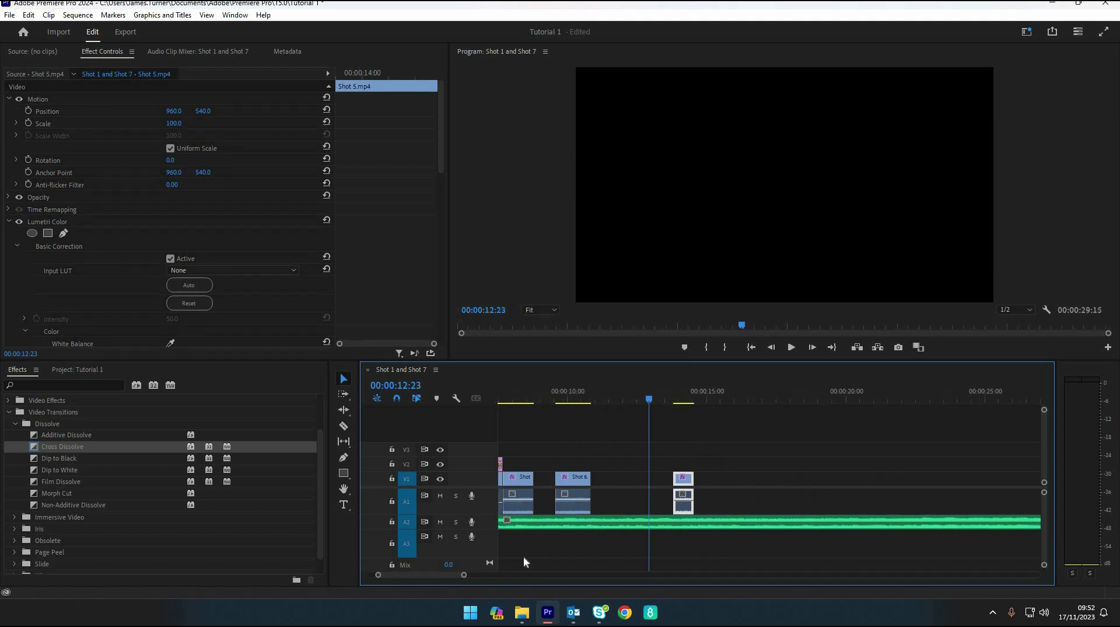
Cut the A2 music at the last clip and delete its leftover tail
{"action": "left_click", "coordinate": [342, 427]}
{"action": "left_click", "coordinate": [739, 521]}
{"action": "key", "text": "v"}
{"action": "left_click", "coordinate": [744, 511]}
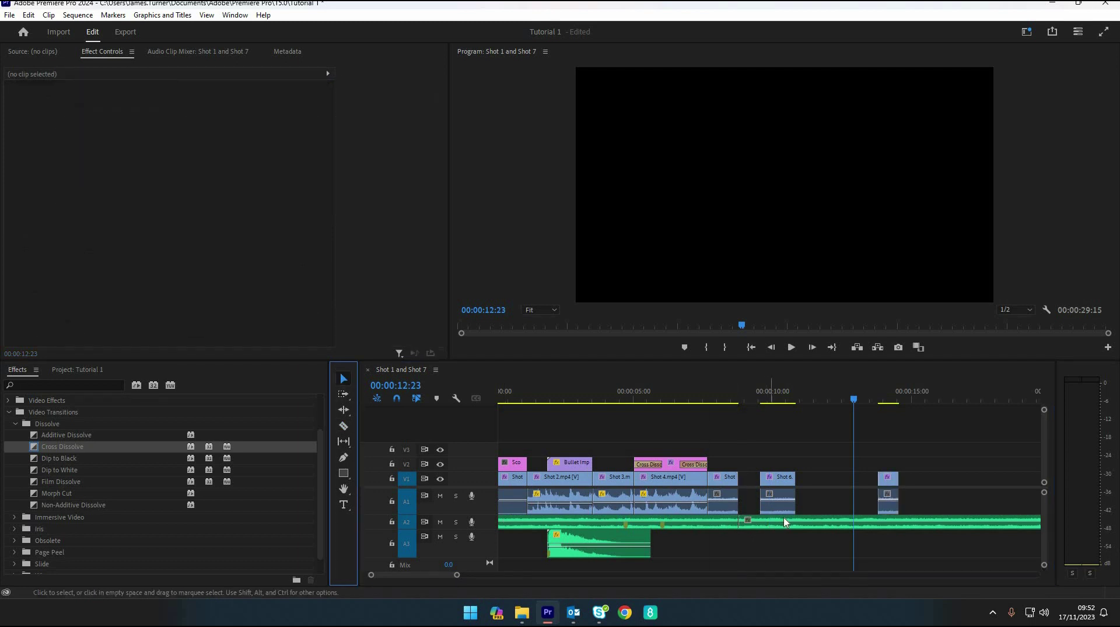
{"action": "left_click", "coordinate": [784, 521]}
{"action": "key", "text": "Delete"}
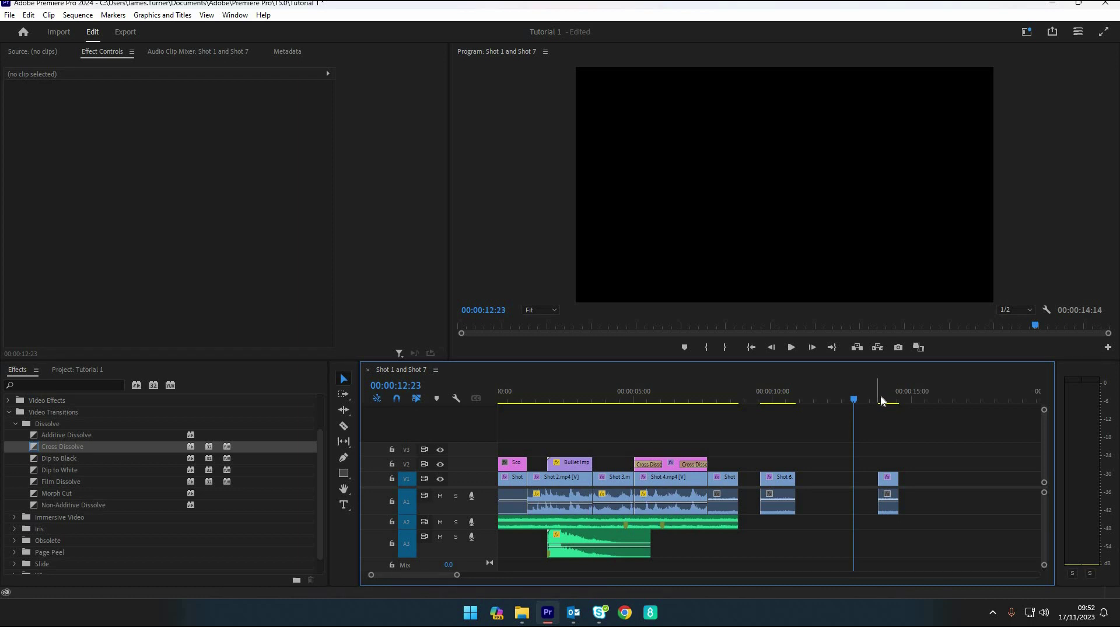
Try 200% speed on the final Shot 5 clip, then undo it
{"action": "right_click", "coordinate": [888, 482]}
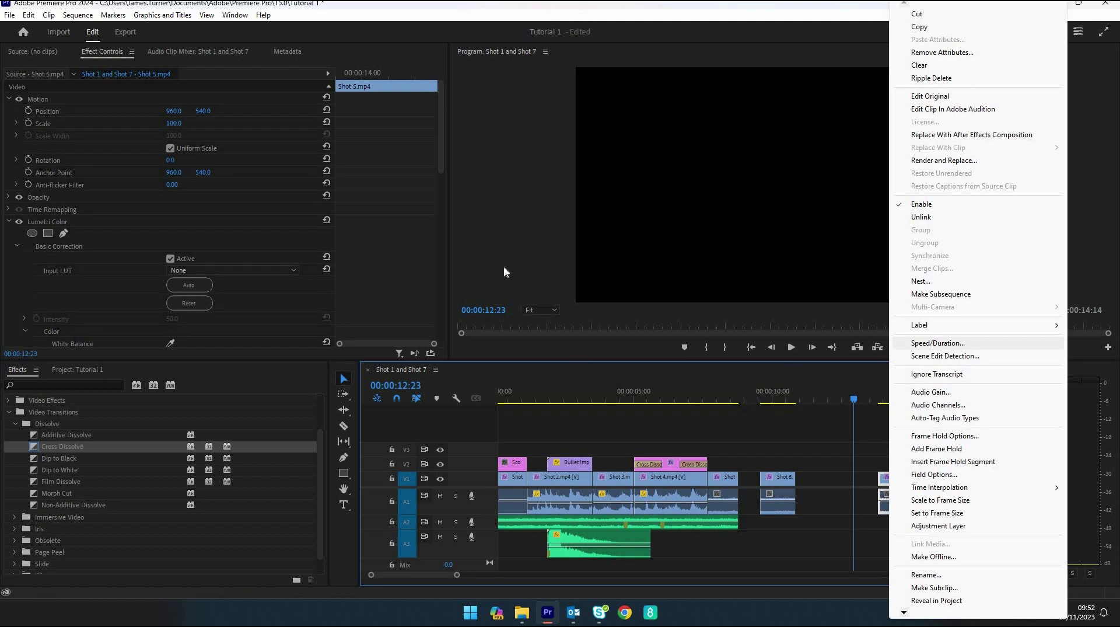
{"action": "left_click", "coordinate": [942, 345]}
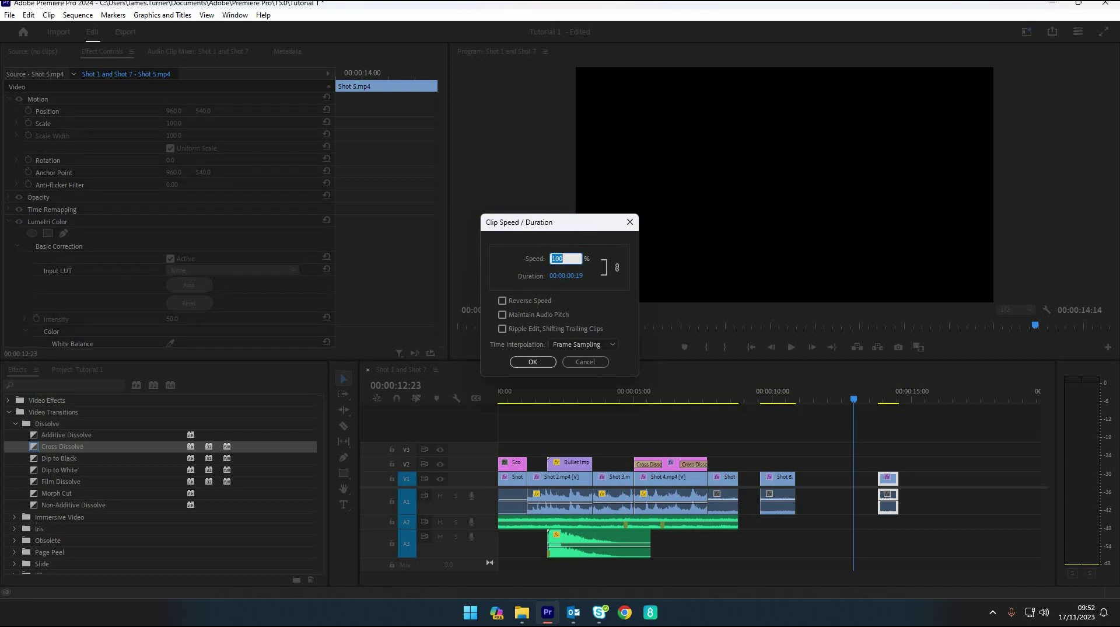
{"action": "type", "text": "2"}
{"action": "left_click", "coordinate": [533, 363]}
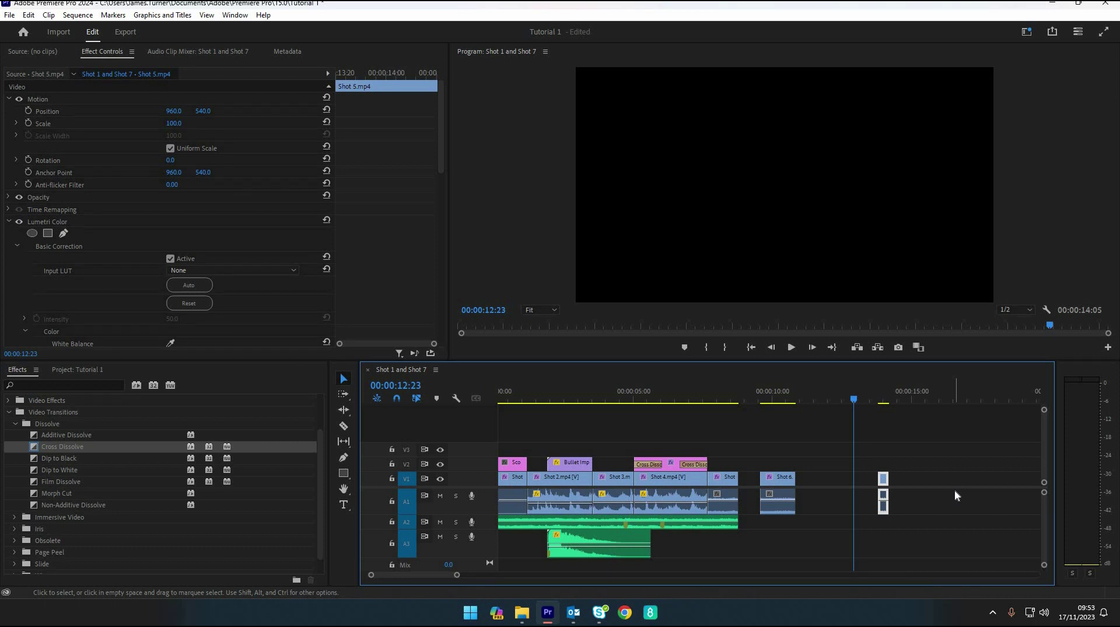
{"action": "key", "text": "ctrl+z"}
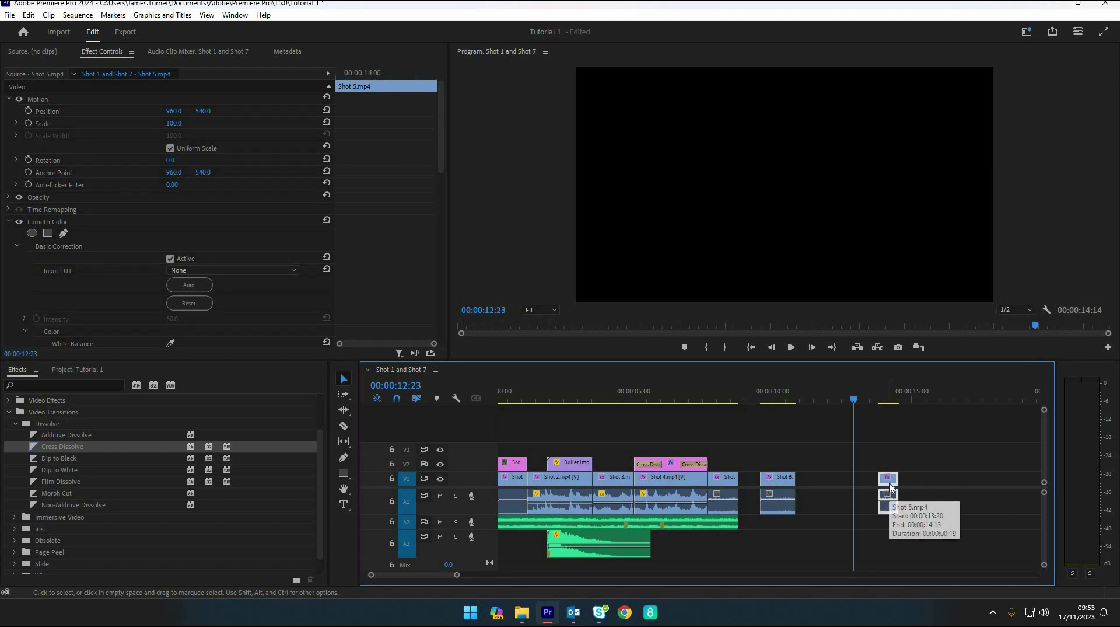
Set Shot 5 to 50% speed, then delete the clip from the sequence
{"action": "right_click", "coordinate": [890, 485]}
{"action": "key", "text": "Return"}
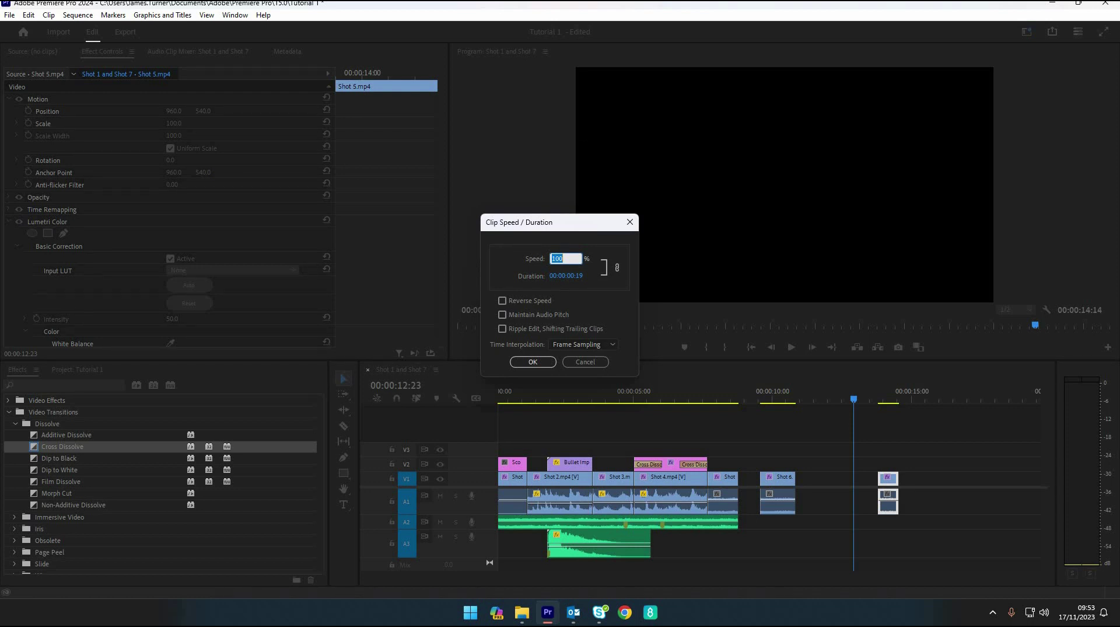
{"action": "type", "text": "50"}
{"action": "left_click", "coordinate": [531, 362]}
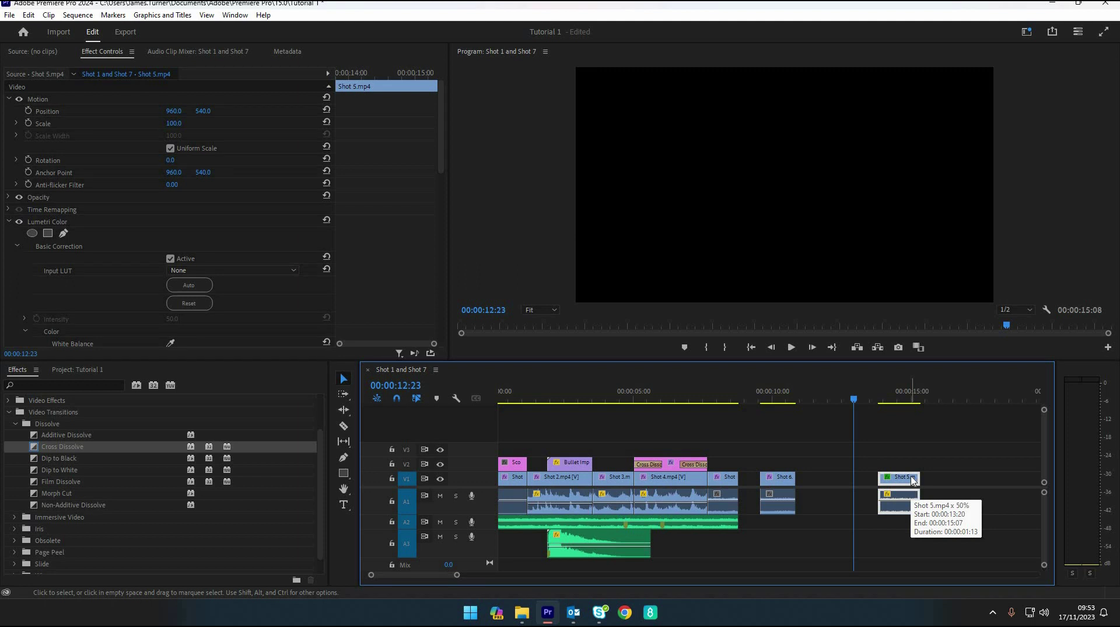
{"action": "key", "text": "Delete"}
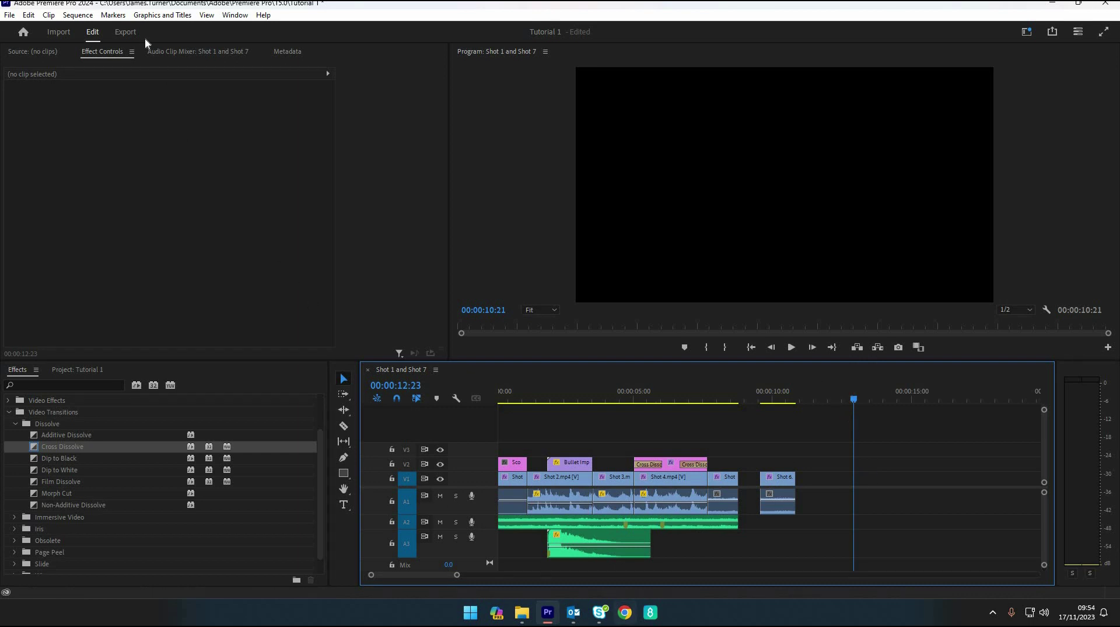
Open the Export page for the Shot 1 and Shot 7 sequence, H.264 to H:\My Videos\Tutorials
{"action": "left_click", "coordinate": [9, 16]}
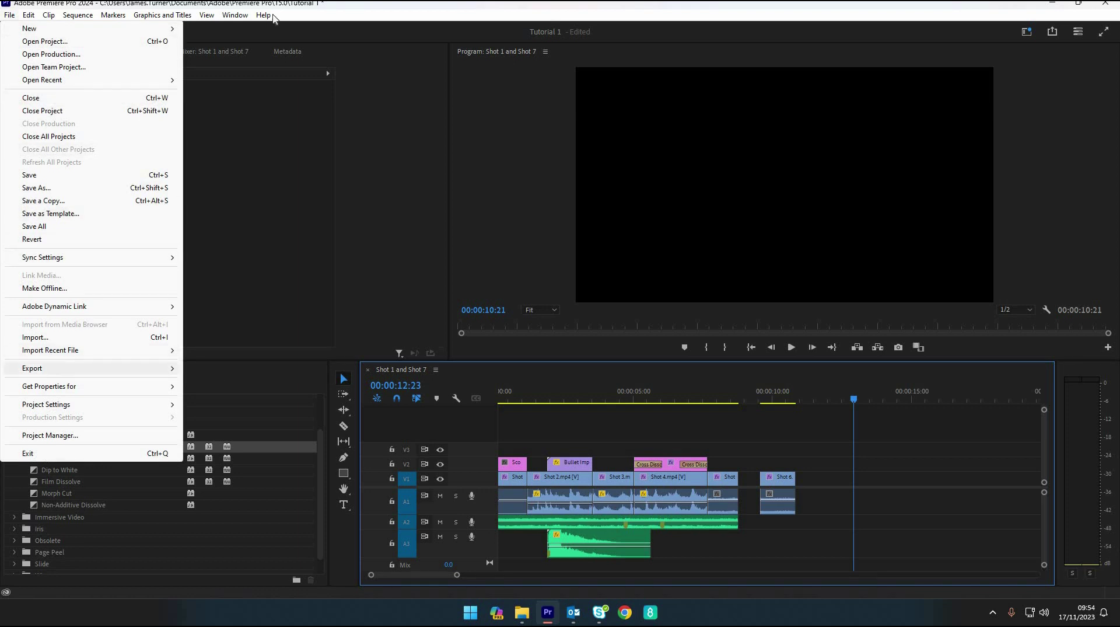
{"action": "left_click", "coordinate": [120, 34]}
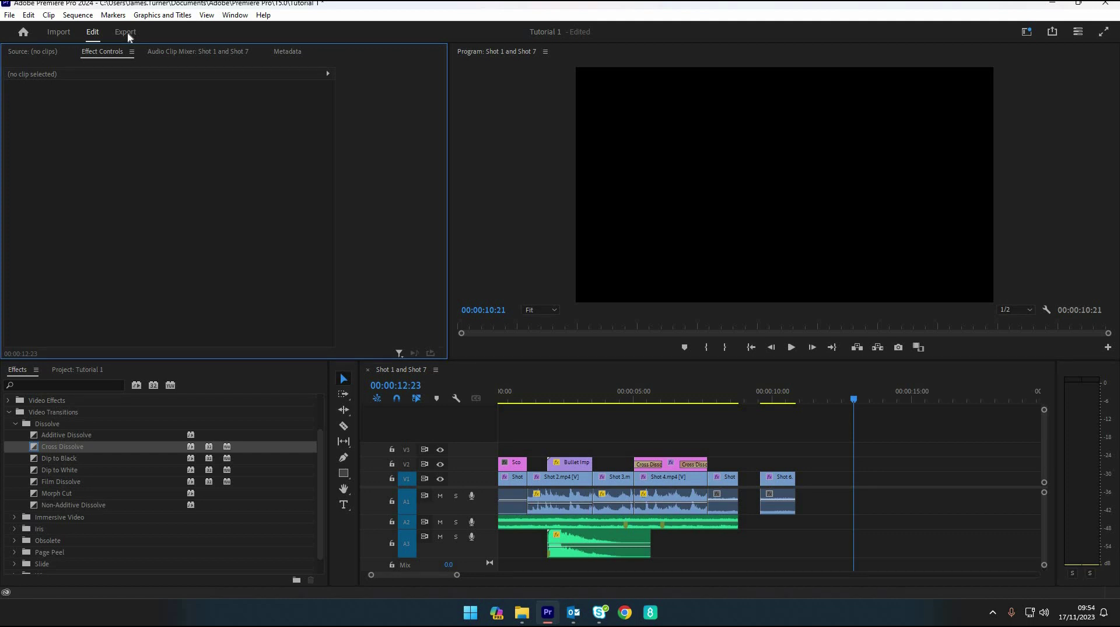
{"action": "left_click", "coordinate": [127, 31]}
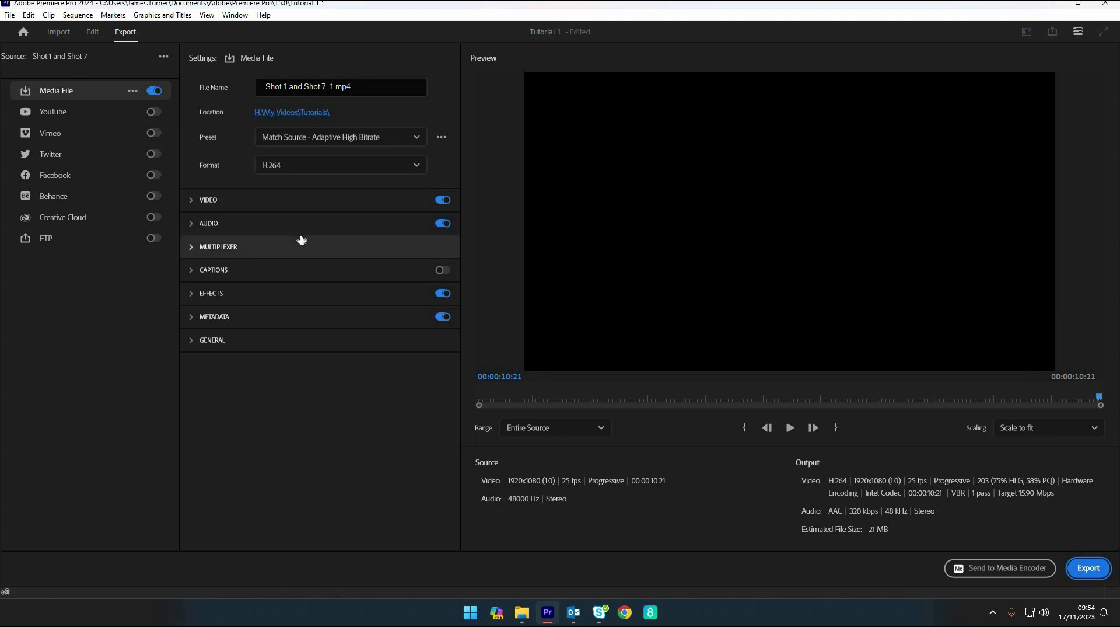
Rename the export file to 'Video Tutorial' in the Location's Save As dialog
{"action": "left_click", "coordinate": [299, 114]}
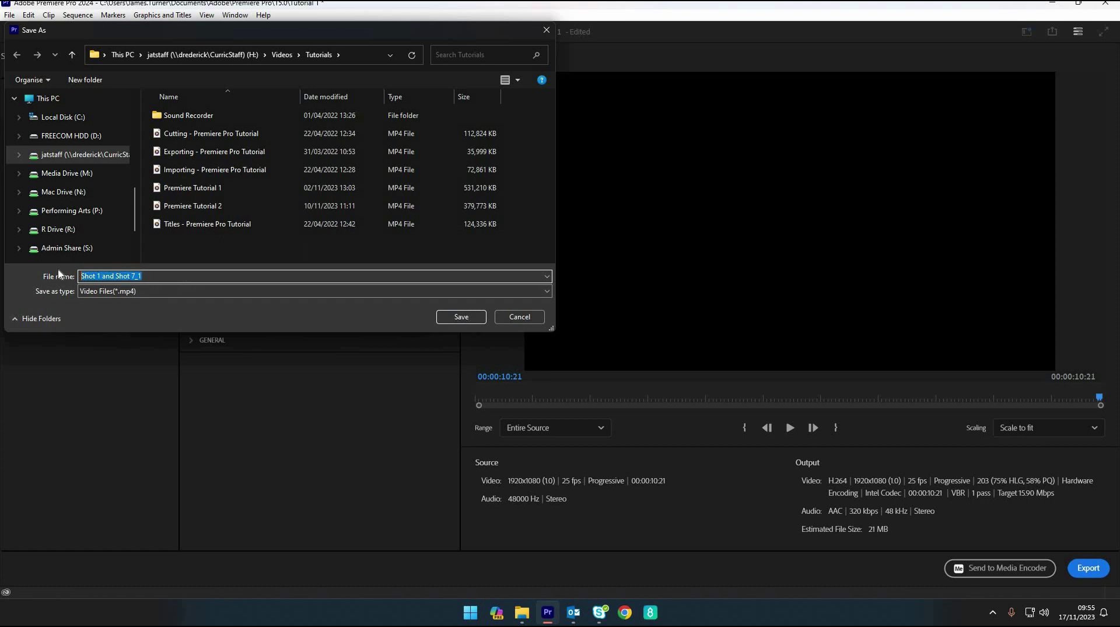
{"action": "type", "text": "Videoi"}
{"action": "key", "text": "BackSpace"}
{"action": "key", "text": "BackSpace"}
{"action": "type", "text": "deo Tutorial"}
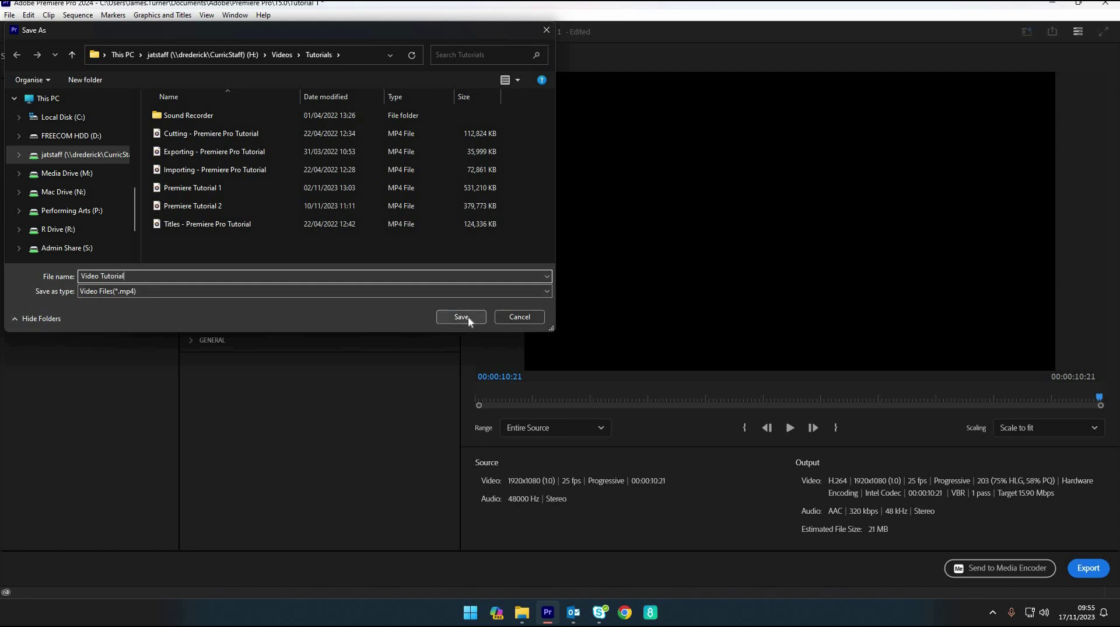
Save the name Video Tutorial.mp4 in Tutorials, keep H.264 format, and start the export
{"action": "left_click", "coordinate": [461, 316]}
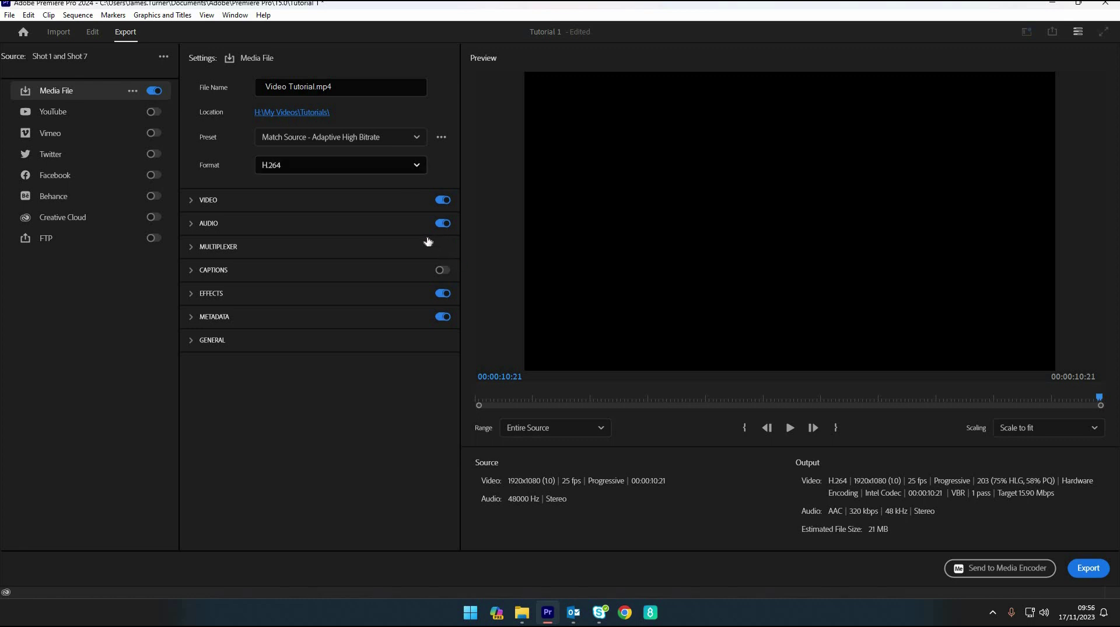
{"action": "left_click", "coordinate": [294, 166]}
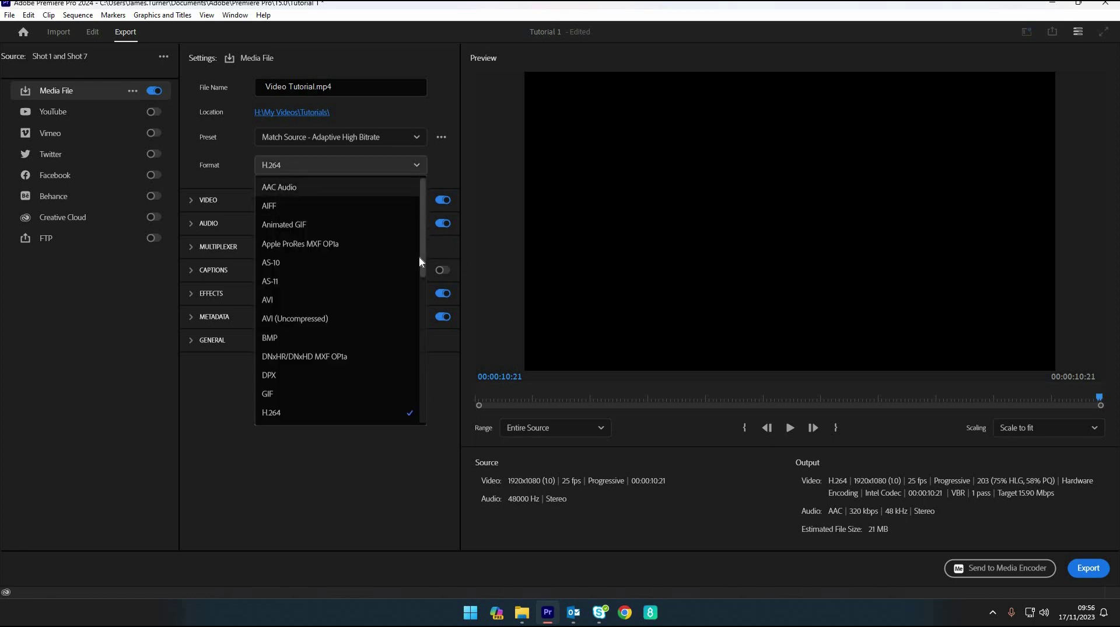
{"action": "scroll", "coordinate": [283, 253], "scroll_direction": "down", "scroll_amount": 3}
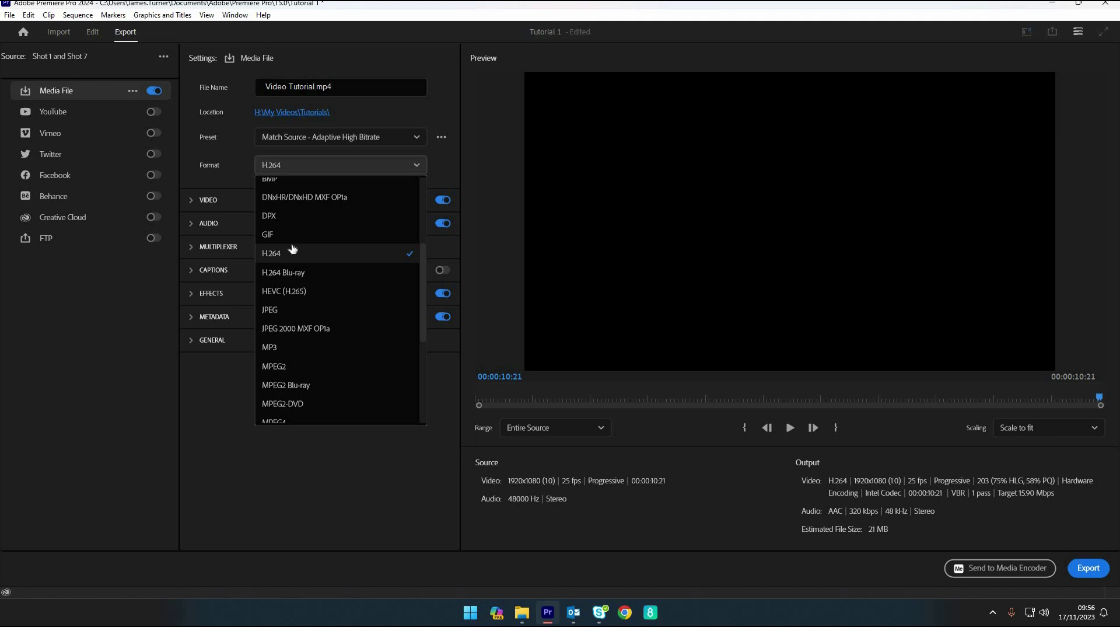
{"action": "left_click", "coordinate": [312, 162]}
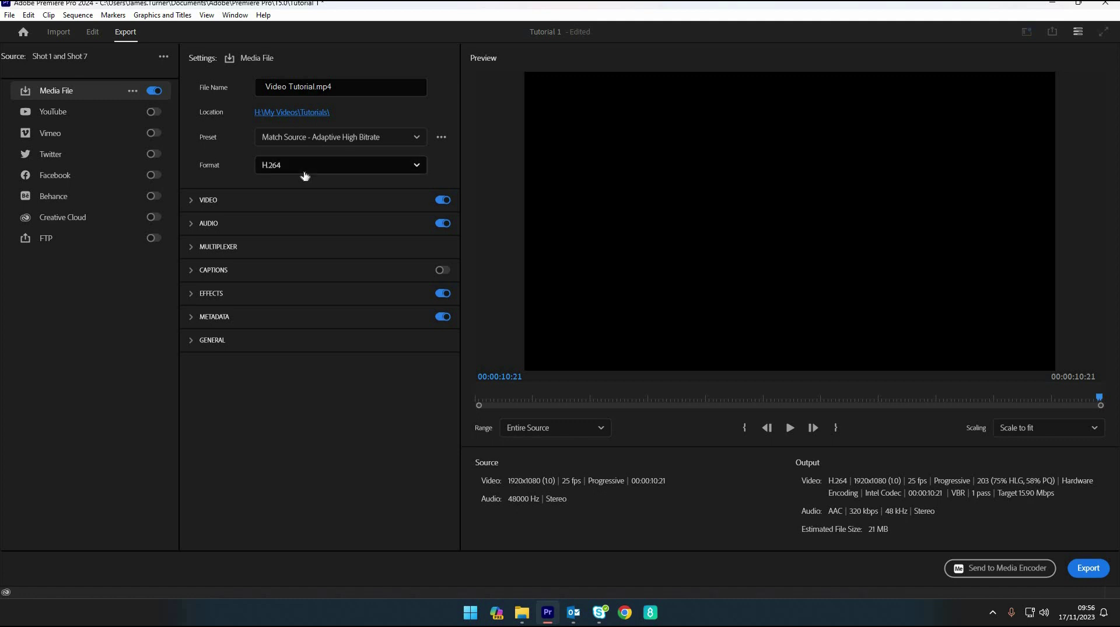
{"action": "left_click", "coordinate": [1089, 567]}
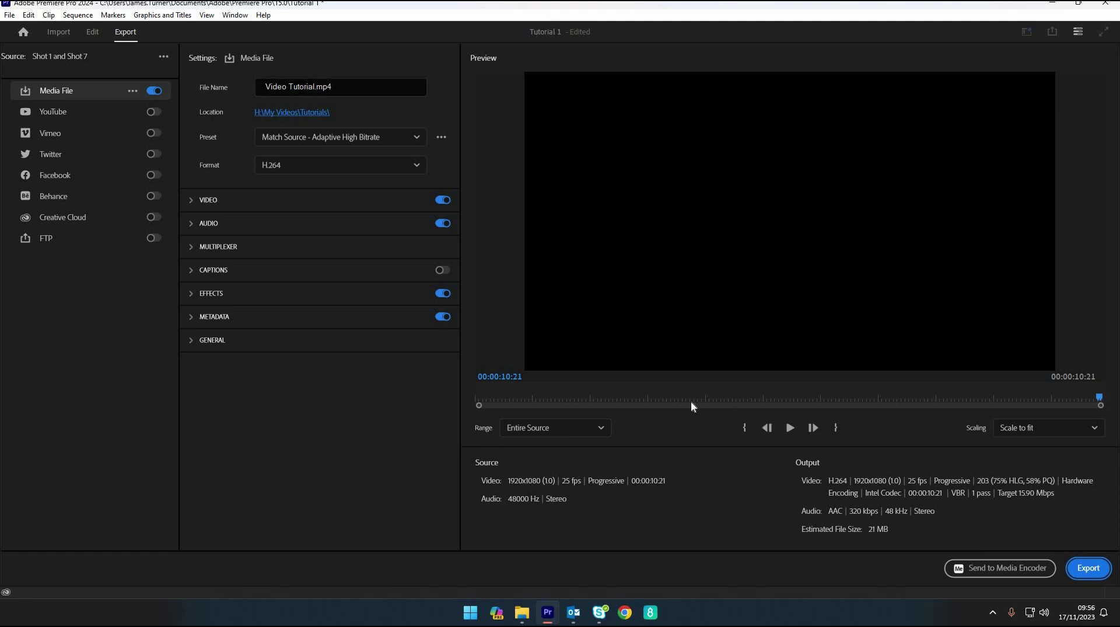
Scrub the export preview and set the export's out point at the 00:00:10:21 sequence end
{"action": "left_click", "coordinate": [835, 429]}
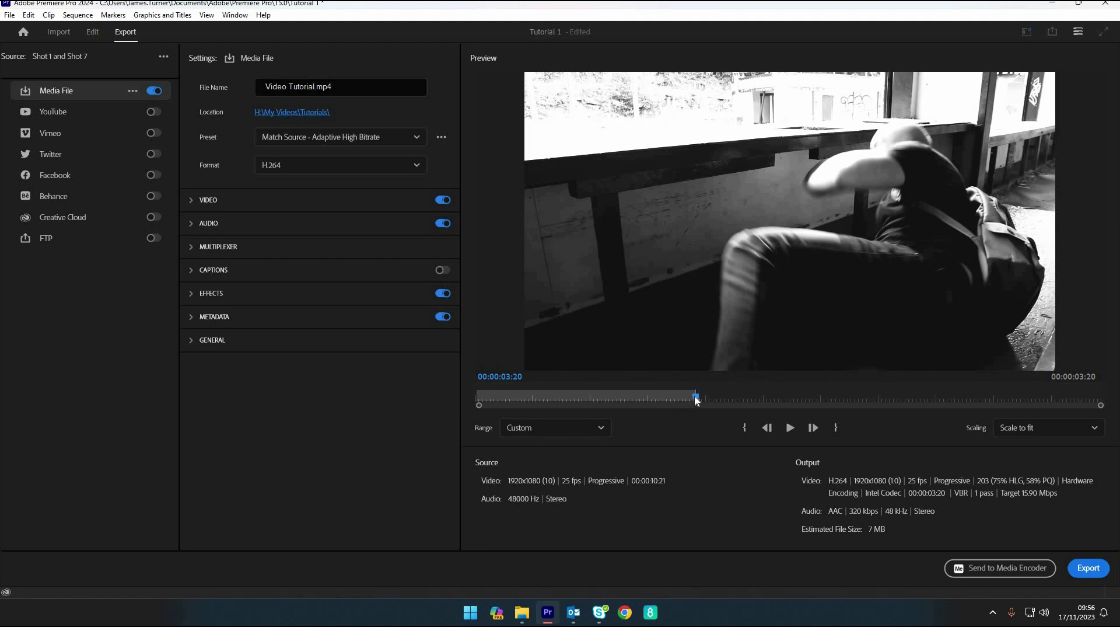
{"action": "left_click_drag", "start_coordinate": [771, 396], "coordinate": [1032, 383]}
{"action": "left_click", "coordinate": [837, 428]}
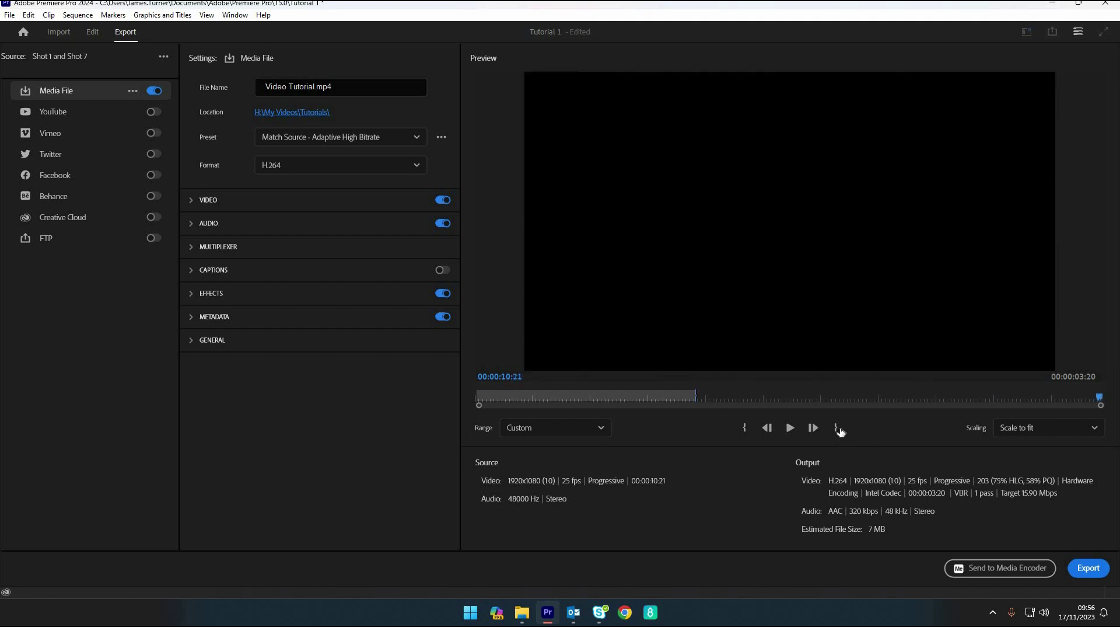
{"action": "left_click", "coordinate": [838, 428]}
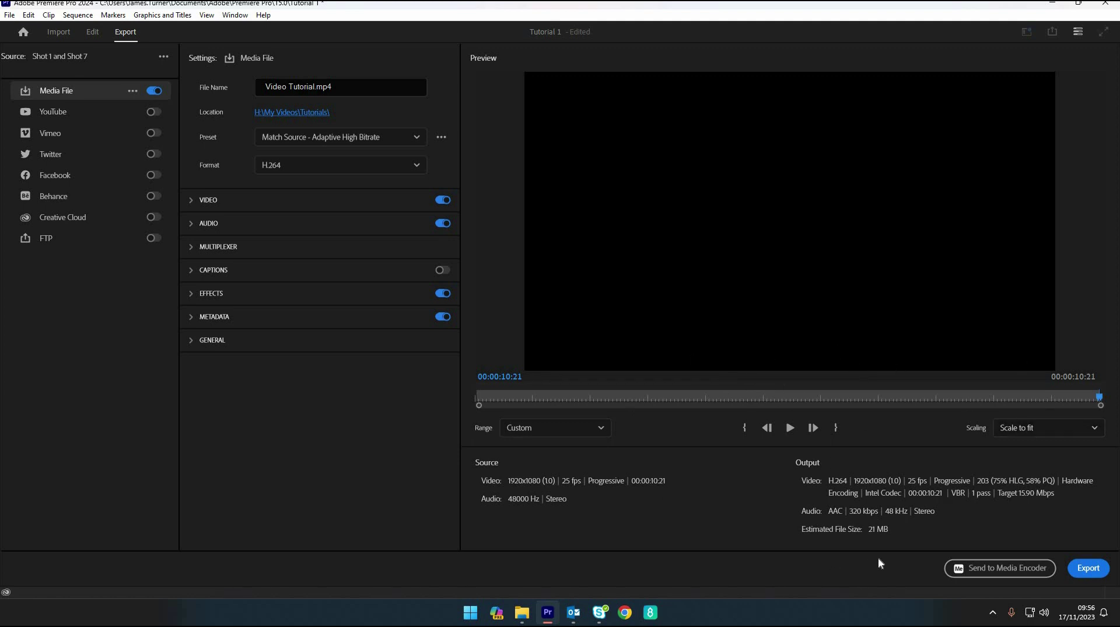
Export the sequence to Video Tutorial.mp4 (19,396 KB) in the Tutorials folder
{"action": "left_click", "coordinate": [1096, 576]}
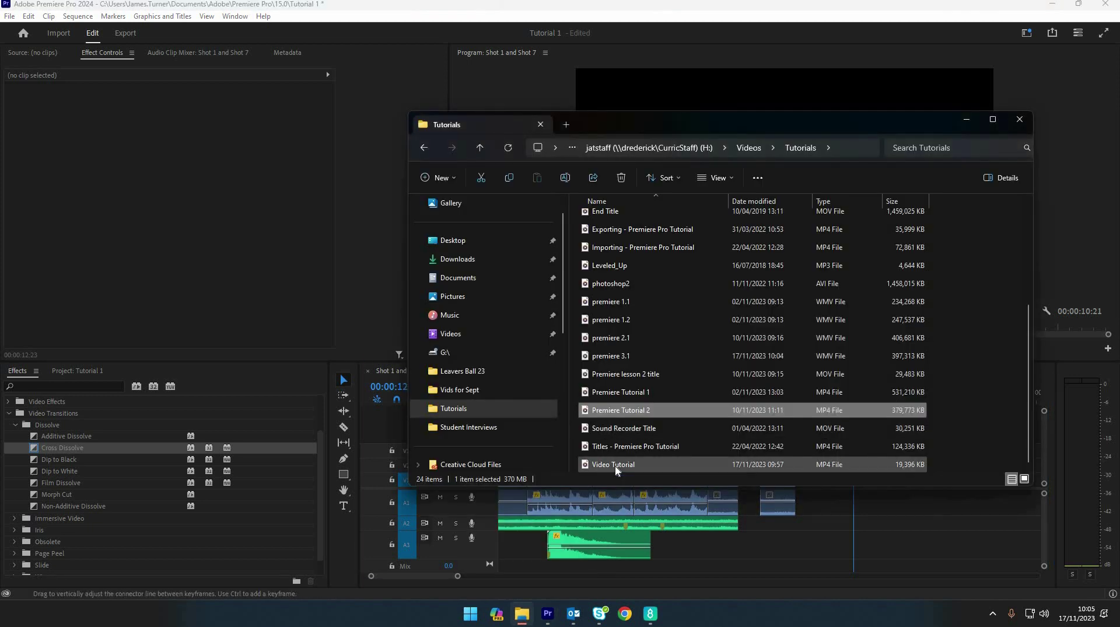
Select the exported Video Tutorial file, then switch away from the Tutorials folder window
{"action": "left_click", "coordinate": [642, 468]}
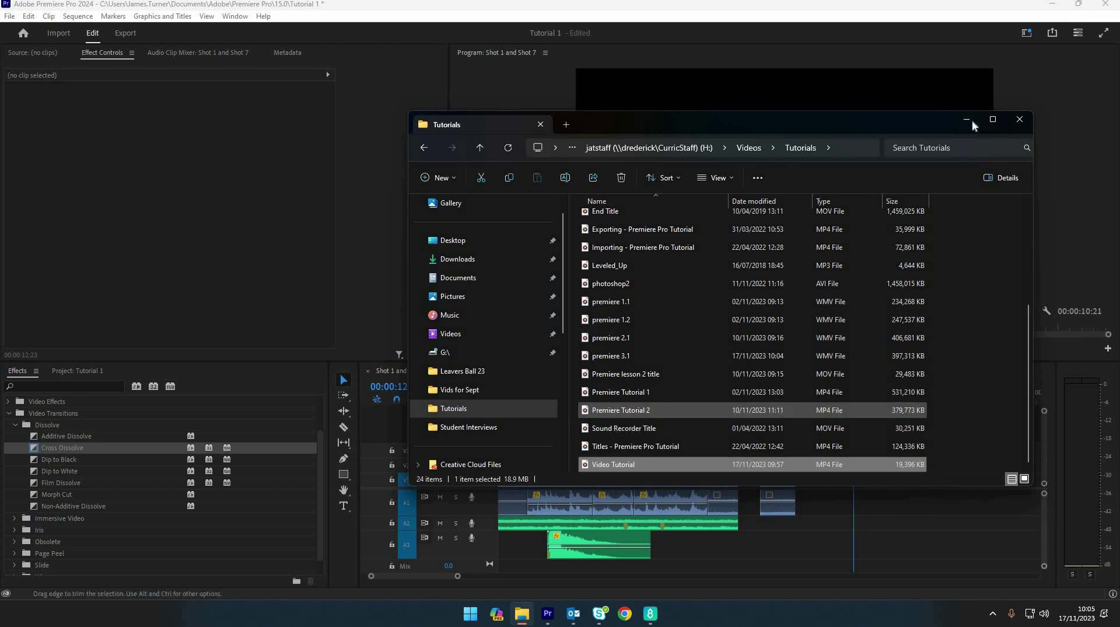
{"action": "key", "text": "alt+Tab"}
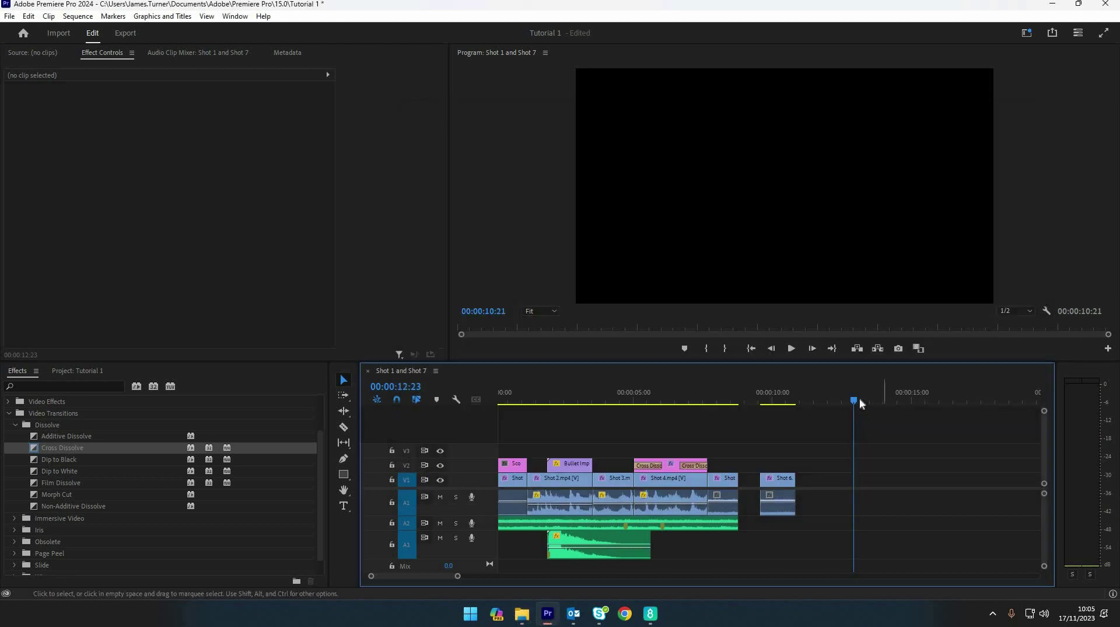
Check the Premiere Tutorial upload assignment on Skill Sessions for Creative Media Practice's Classwork page: 27 handed in, 110 assigned
{"action": "left_click", "coordinate": [651, 614]}
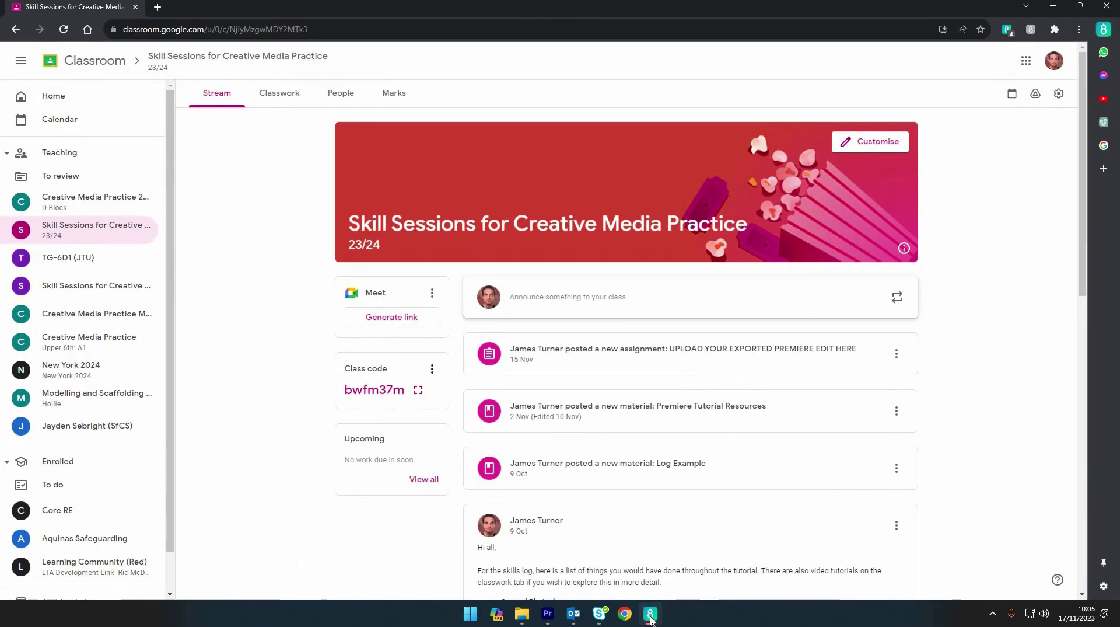
{"action": "left_click", "coordinate": [651, 613]}
{"action": "key", "text": "alt+Tab"}
{"action": "left_click", "coordinate": [284, 93]}
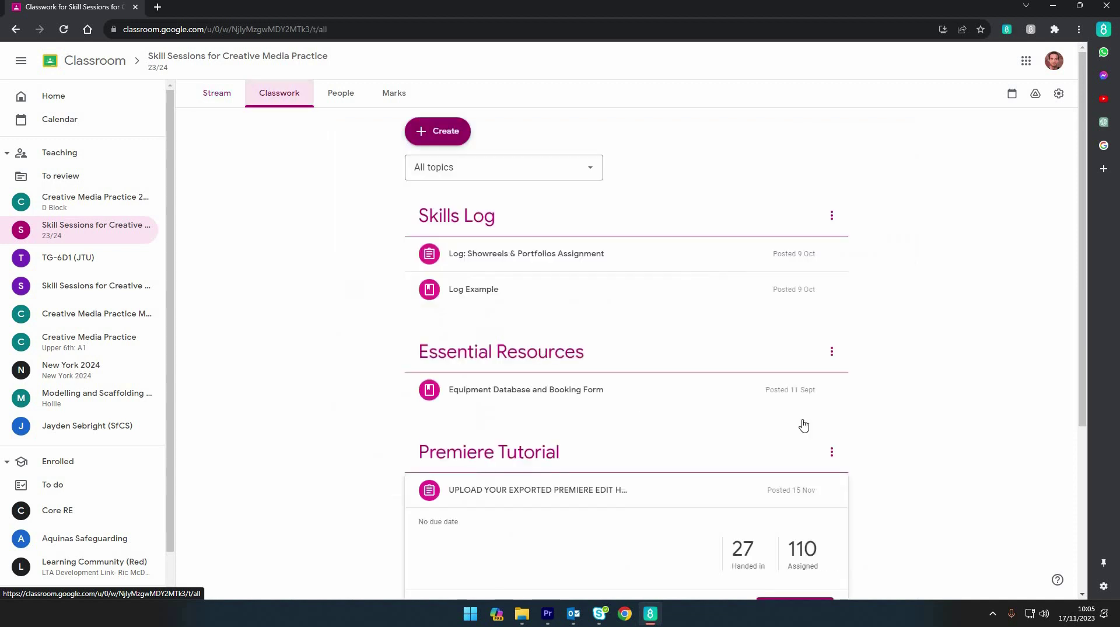
{"action": "scroll", "coordinate": [822, 488], "scroll_direction": "down", "scroll_amount": 2}
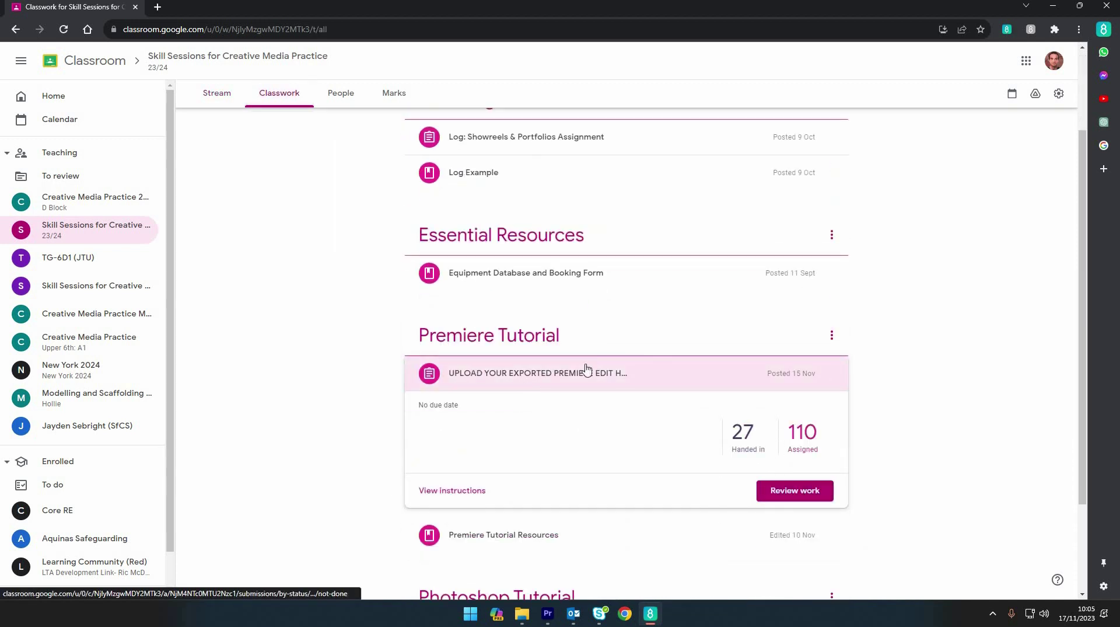